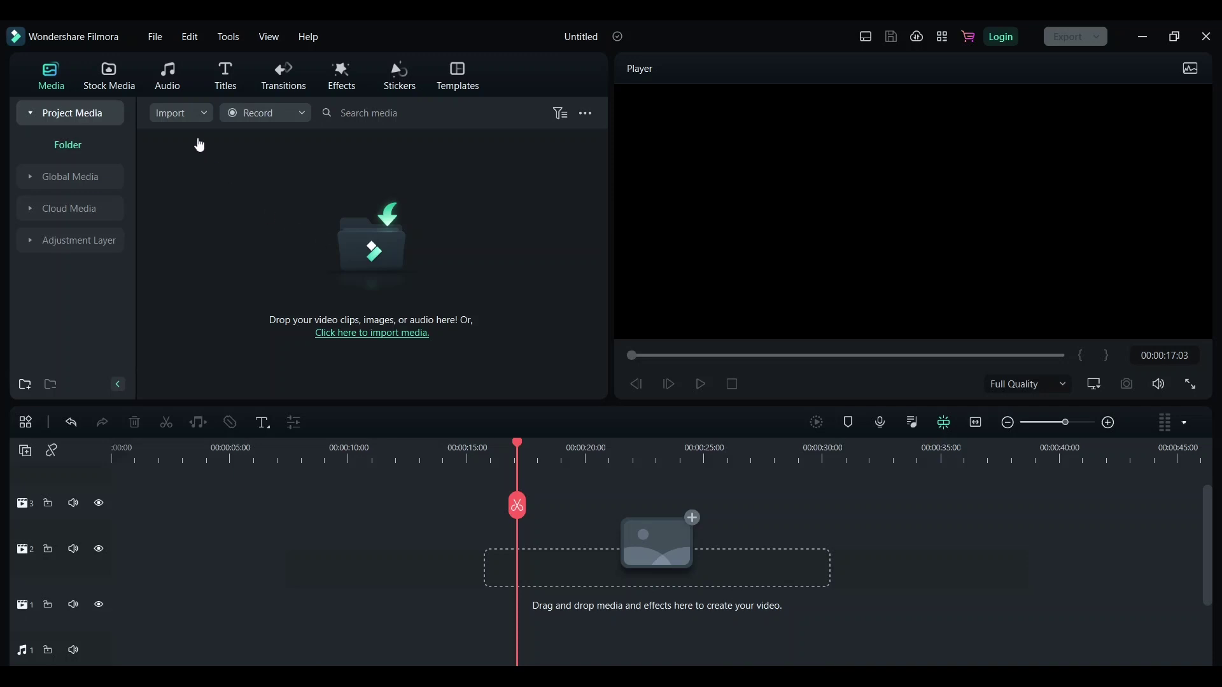
# Step: Drag the first close-up face clip from Stock Media > Mine > Downloads onto timeline track 2
pyautogui.click(109, 77)
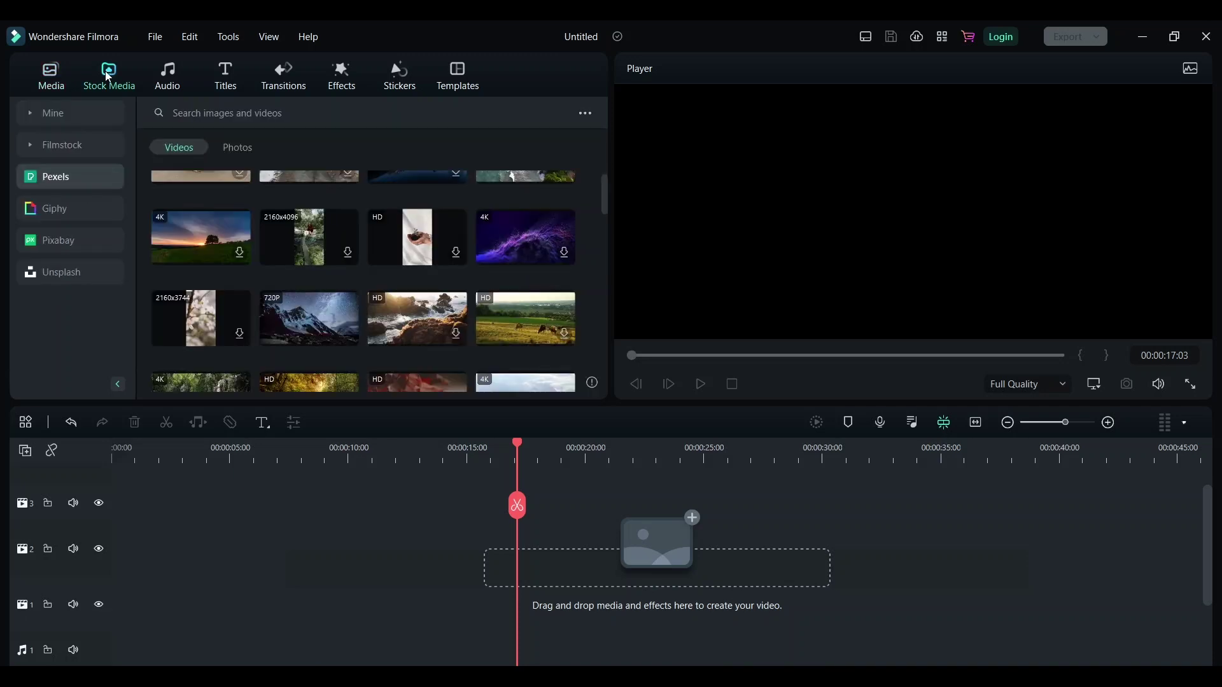
pyautogui.scroll(1, 238, 229)
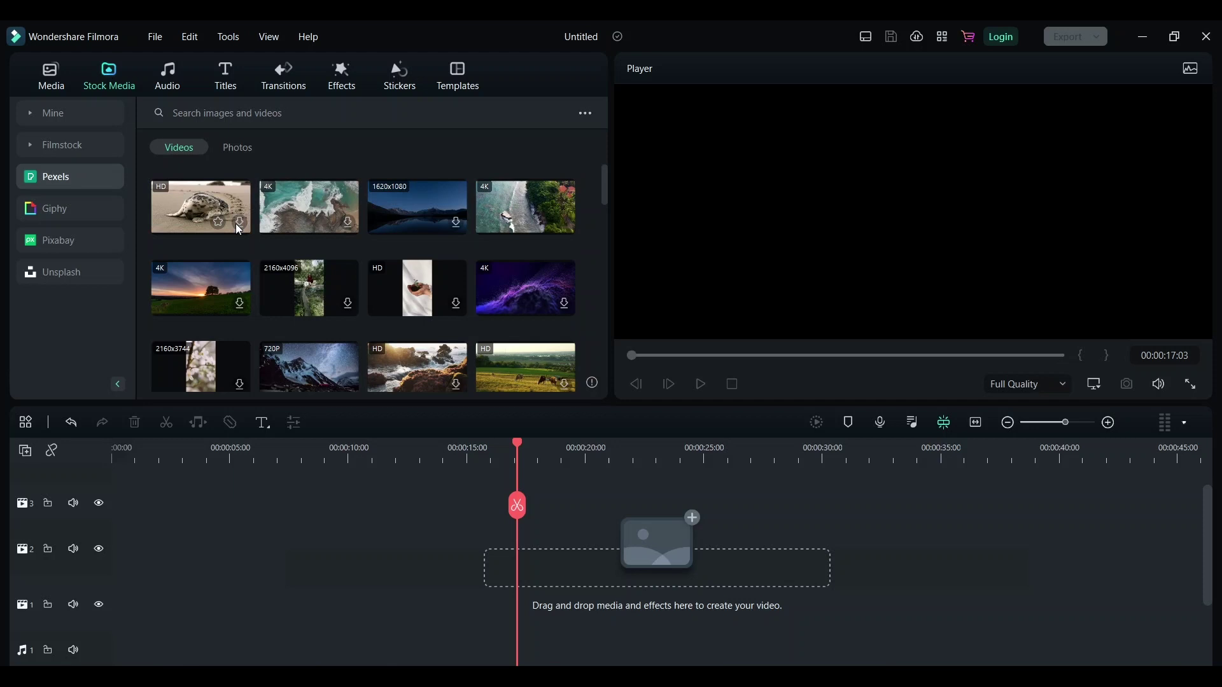
pyautogui.click(77, 116)
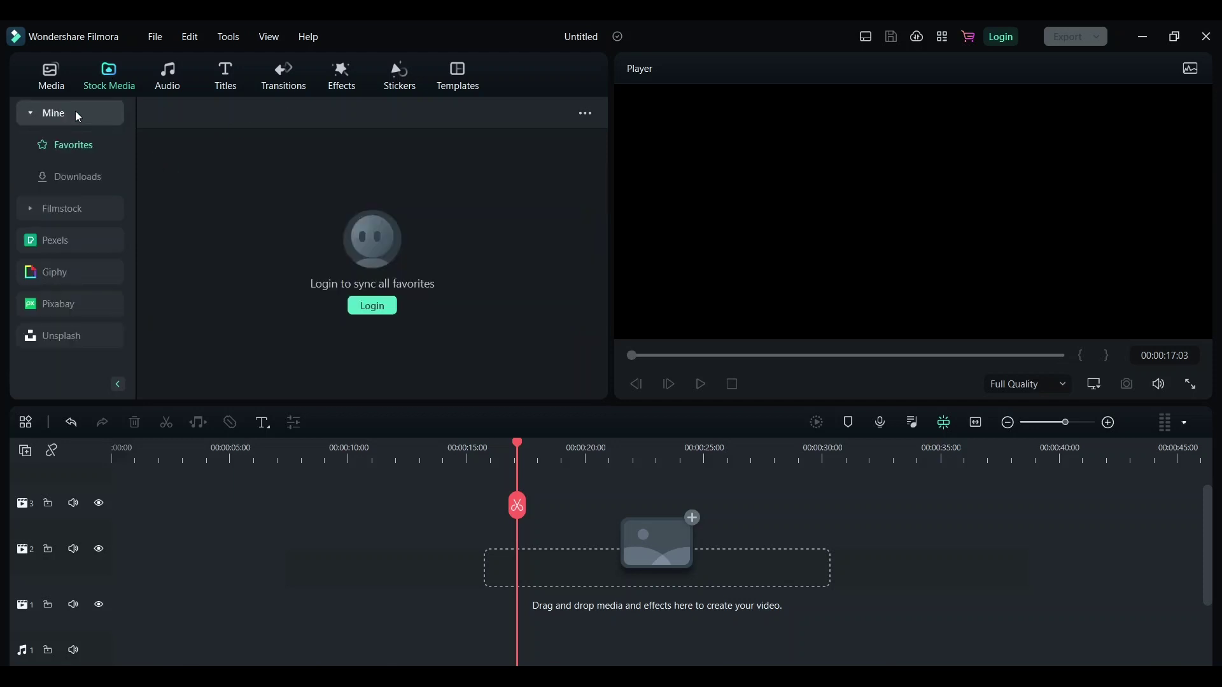
pyautogui.click(78, 176)
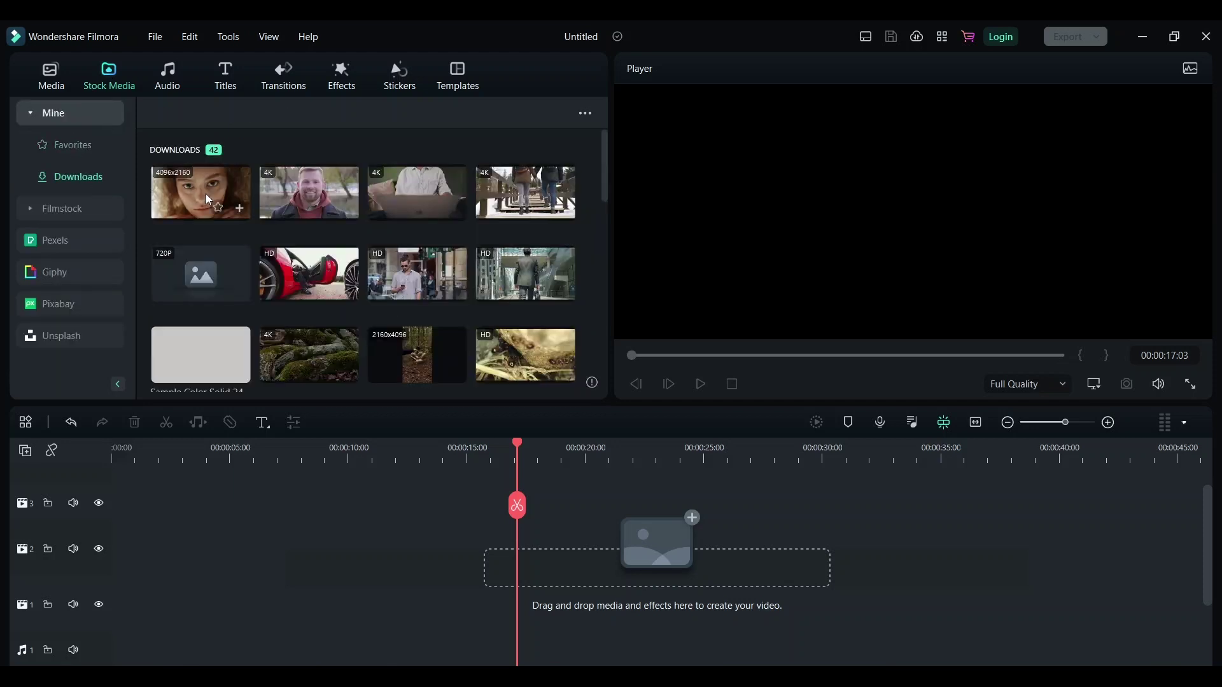
pyautogui.moveTo(205, 194); pyautogui.dragTo(128, 545)
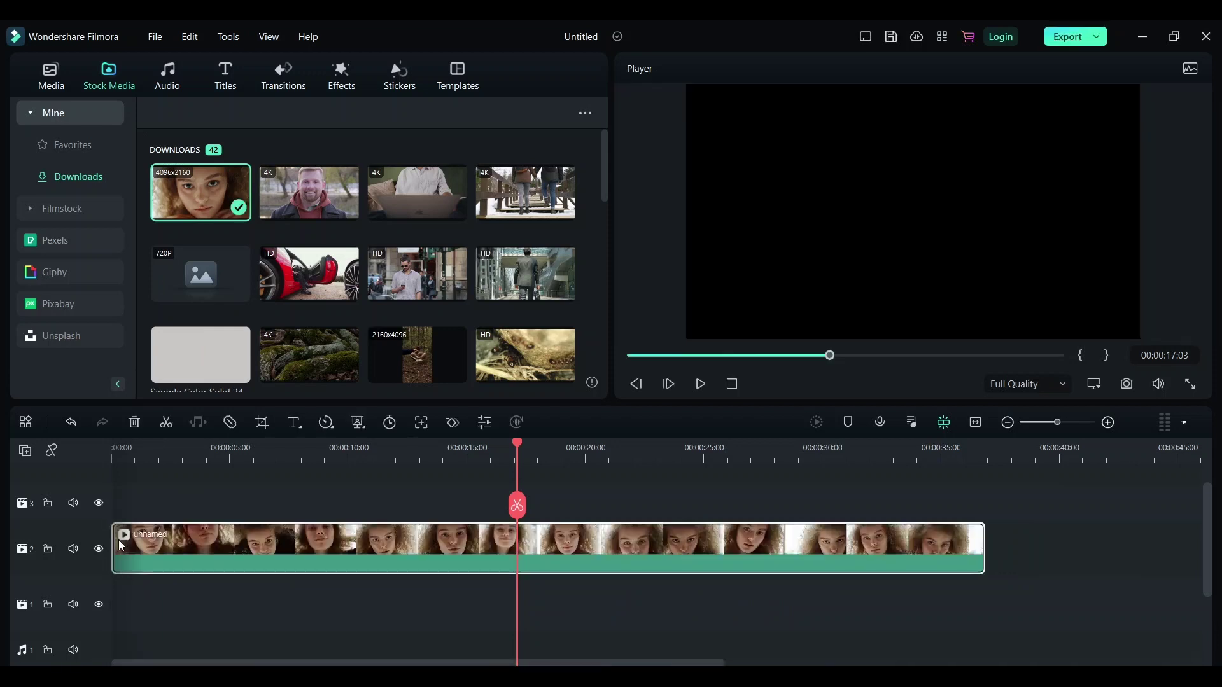
# Step: Delete the first split part, move the remaining face clip to 0:00 and trim it to about 8 seconds
pyautogui.click(384, 571)
pyautogui.press('Delete')
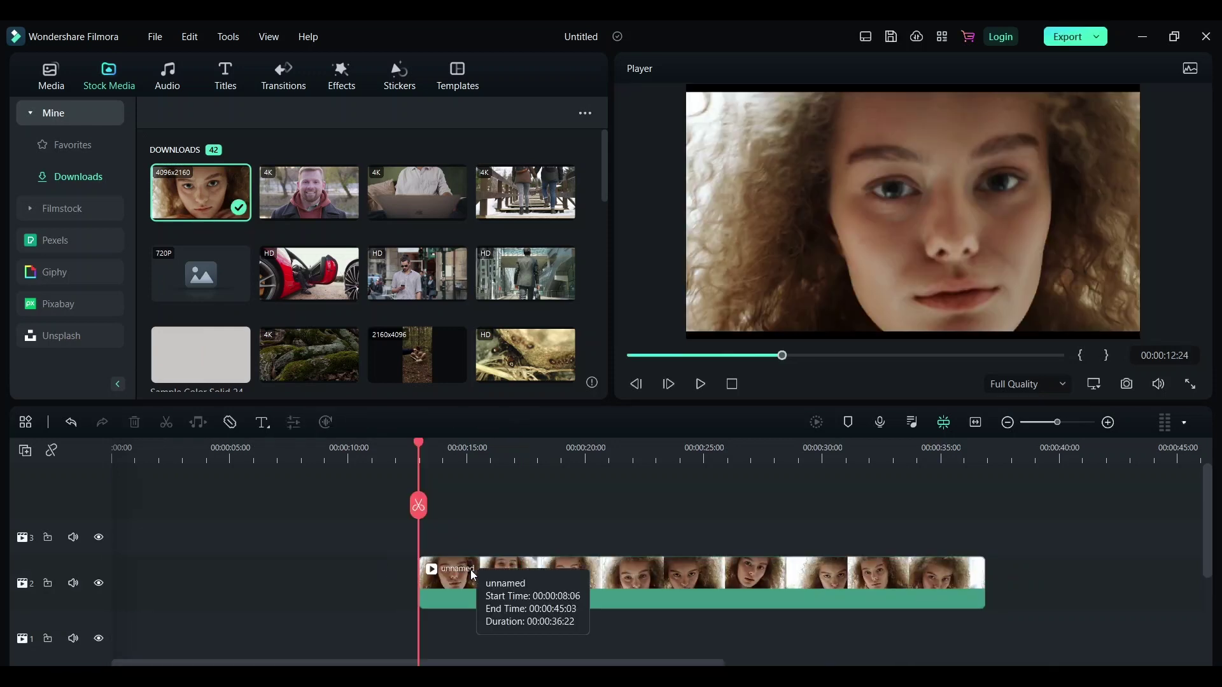
pyautogui.moveTo(454, 572); pyautogui.dragTo(149, 591)
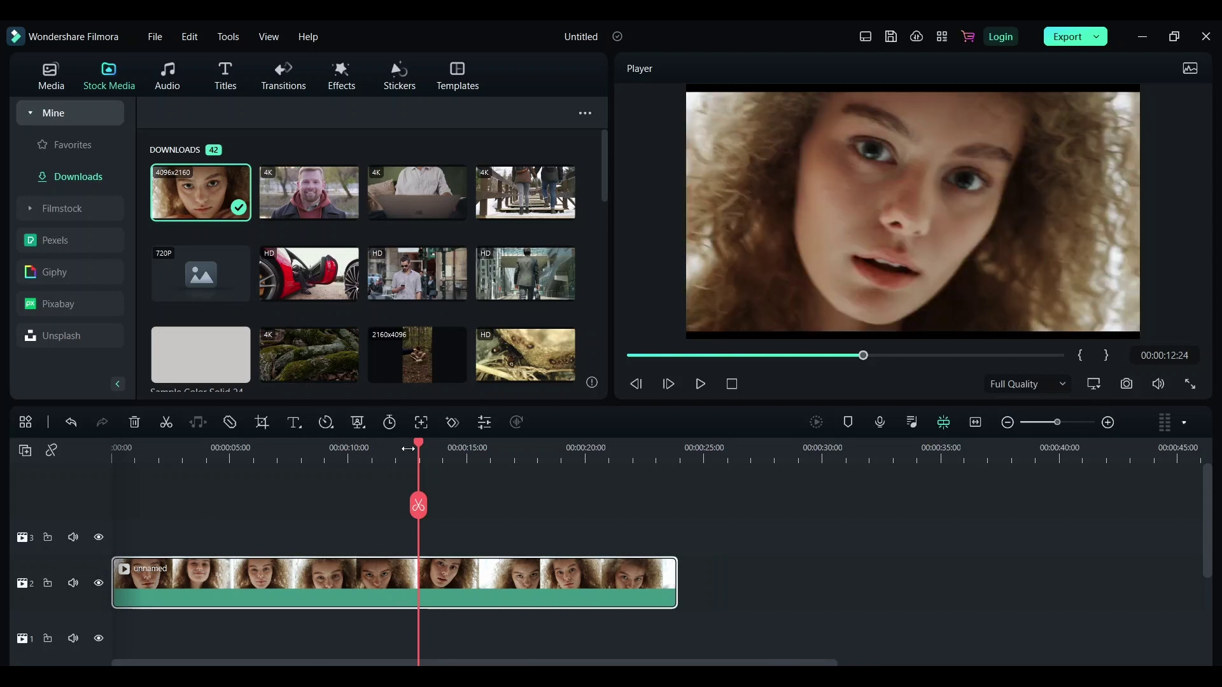
pyautogui.click(116, 446)
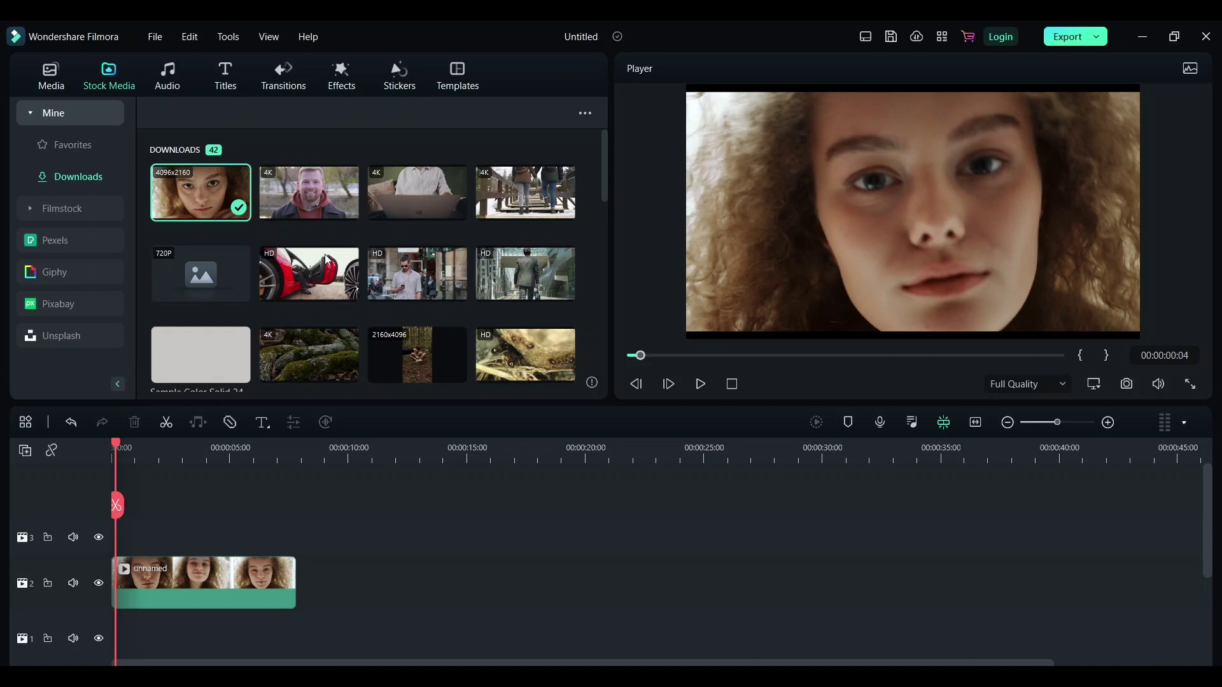
# Step: Apply the Beautify effect from Video Effects > Basic to the face clip on track 2
pyautogui.click(342, 77)
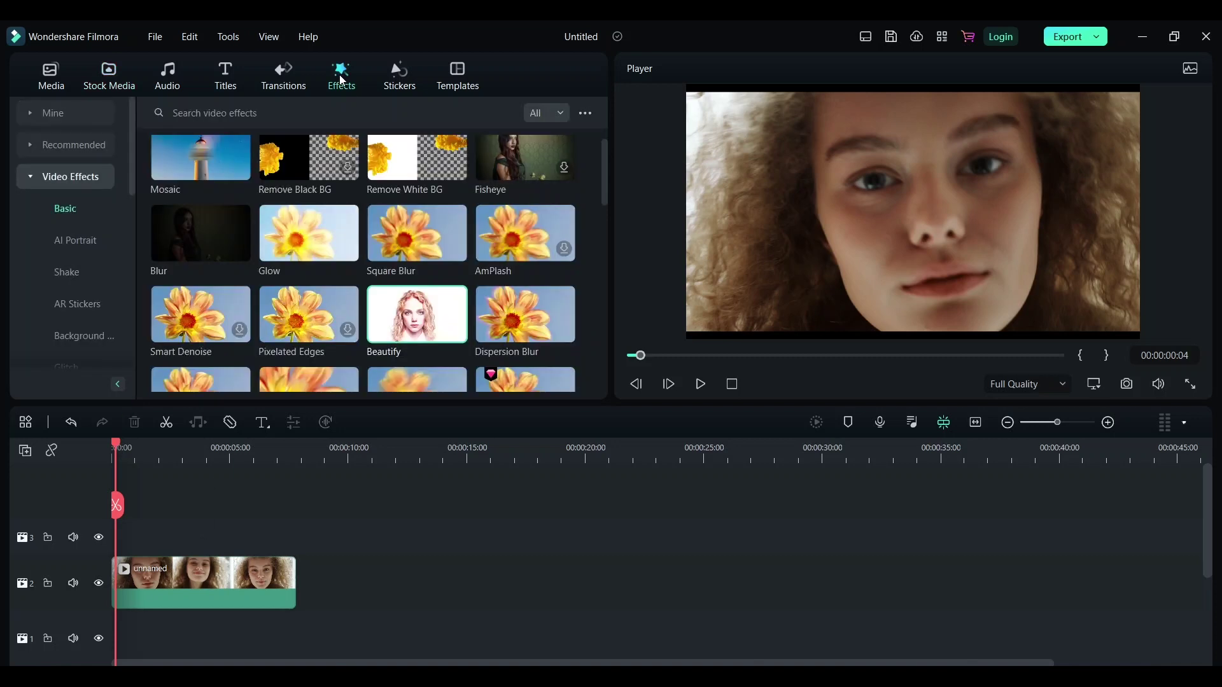
pyautogui.click(40, 184)
pyautogui.click(52, 184)
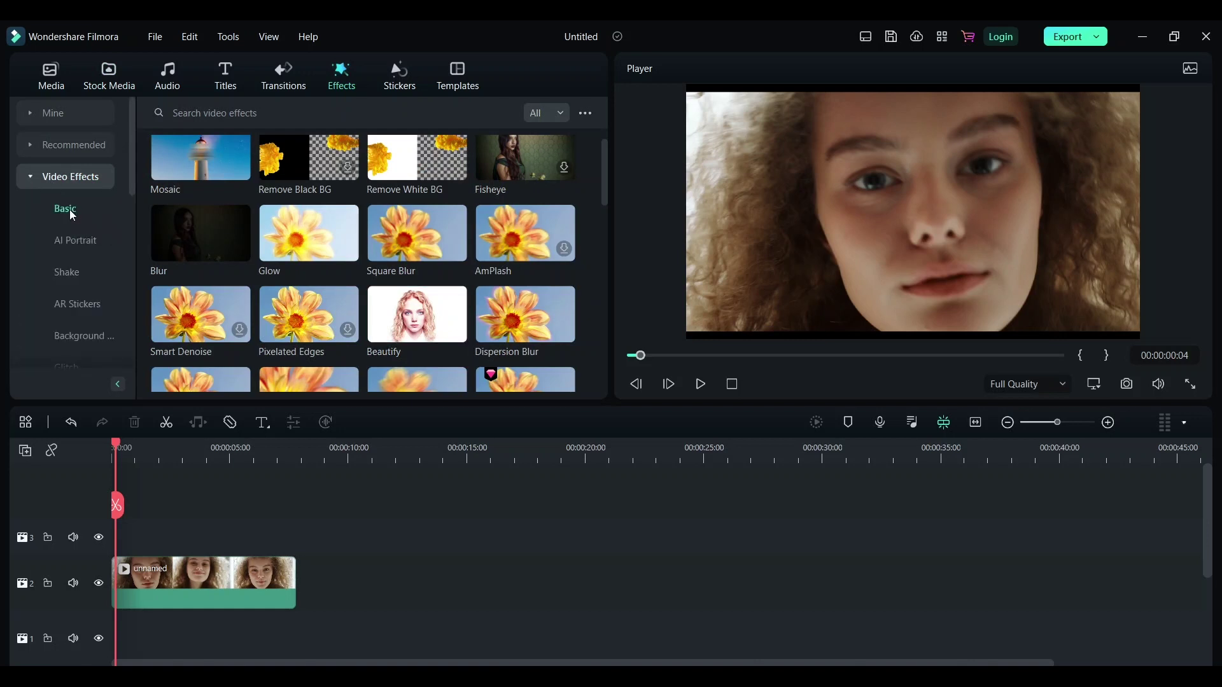
pyautogui.scroll(2, 366, 244)
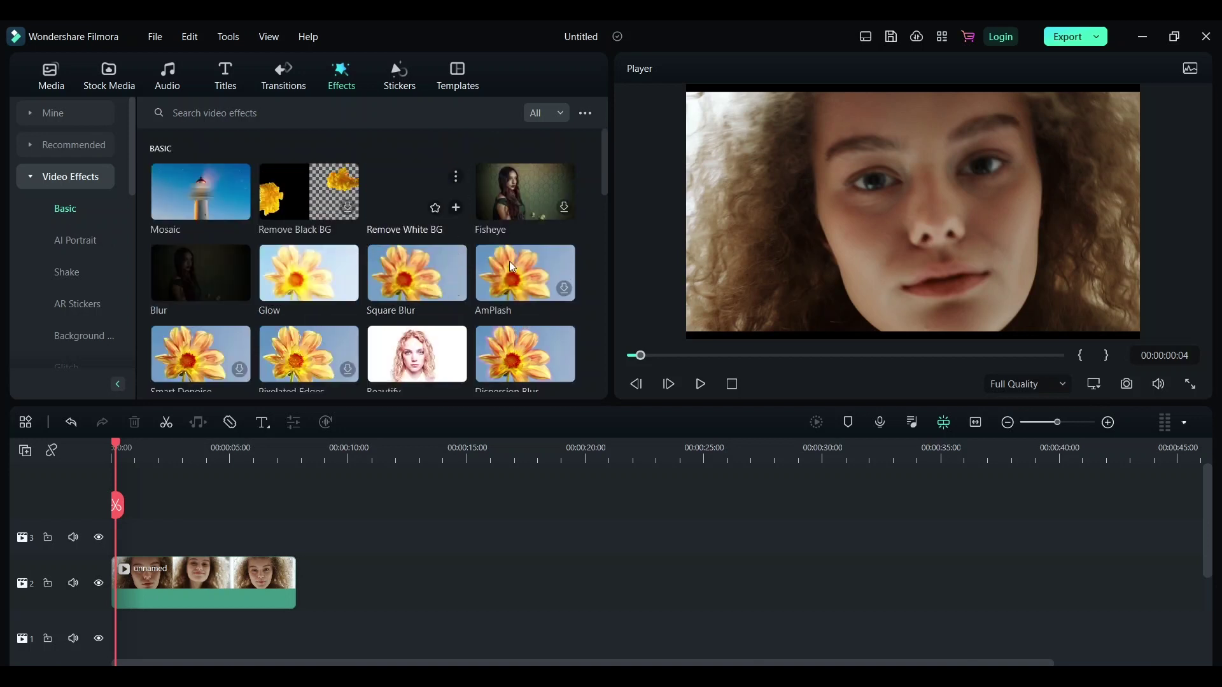
pyautogui.scroll(-1, 414, 256)
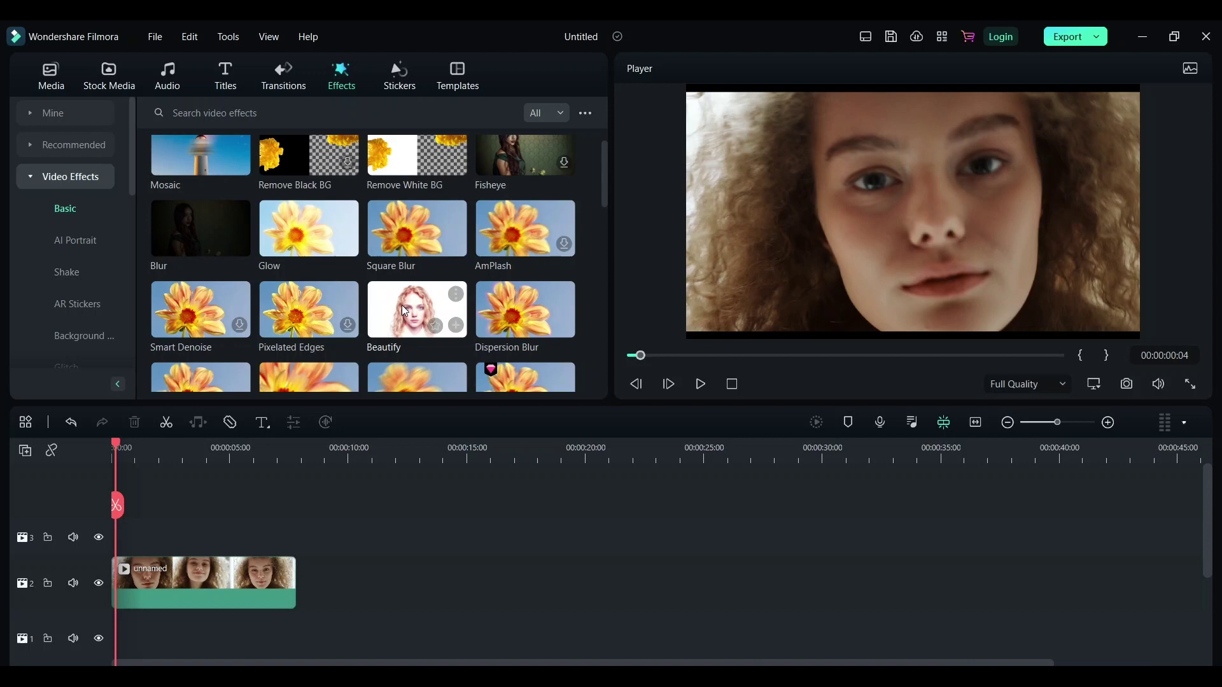
pyautogui.moveTo(405, 311); pyautogui.dragTo(140, 574)
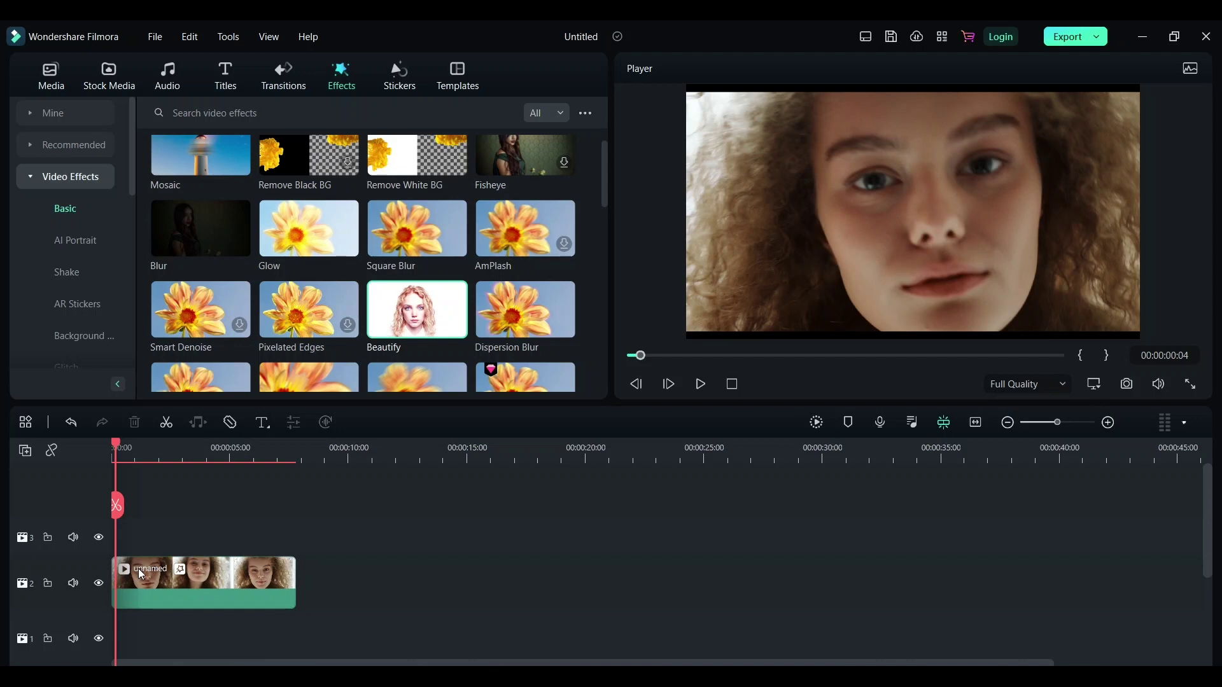
# Step: Open the face clip's Beautify settings and toggle the effect off and on to compare
pyautogui.doubleClick(219, 568)
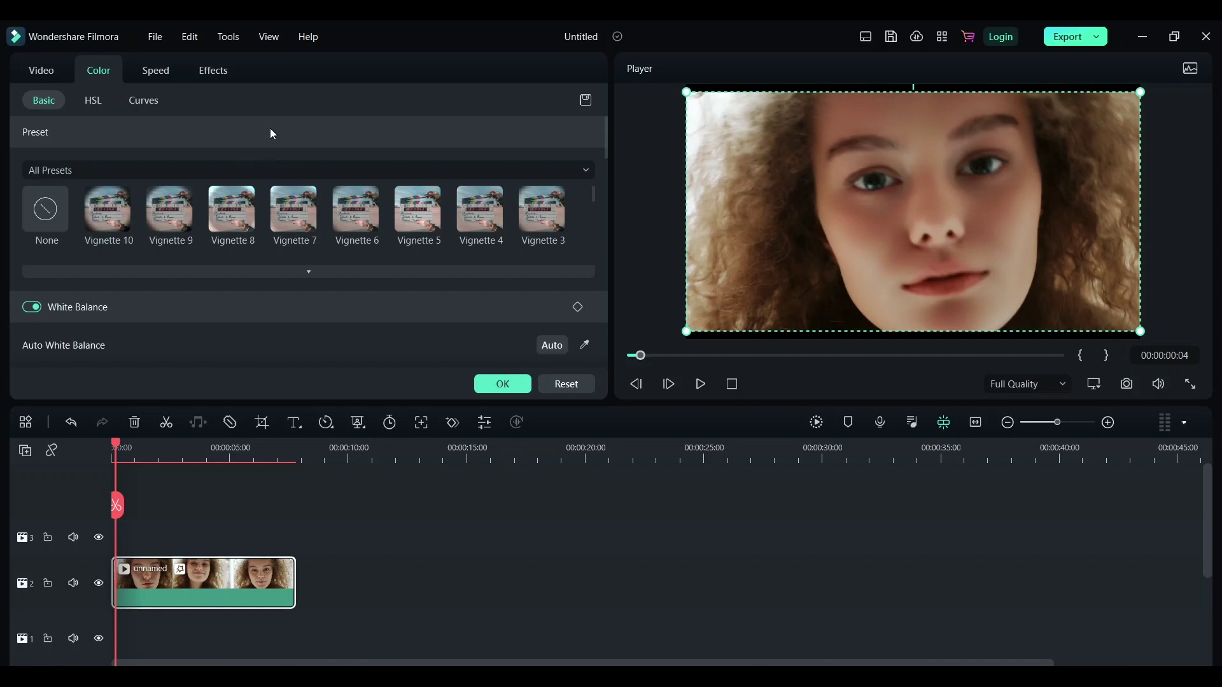
pyautogui.click(228, 74)
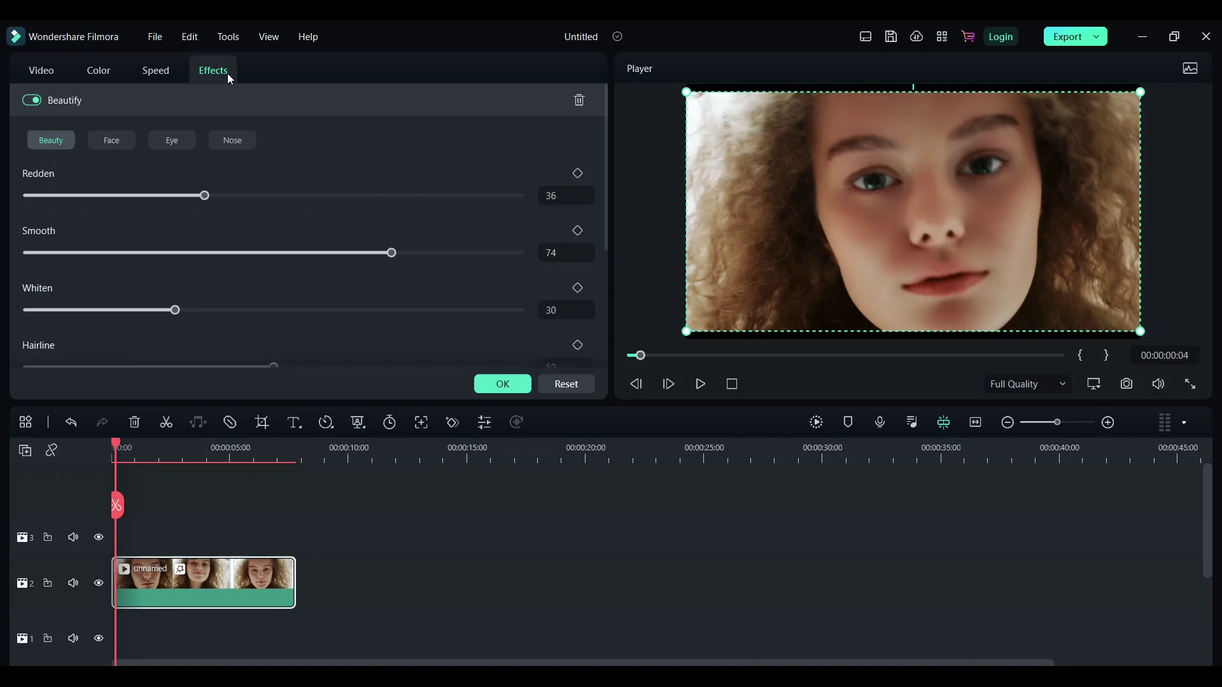
pyautogui.click(32, 100)
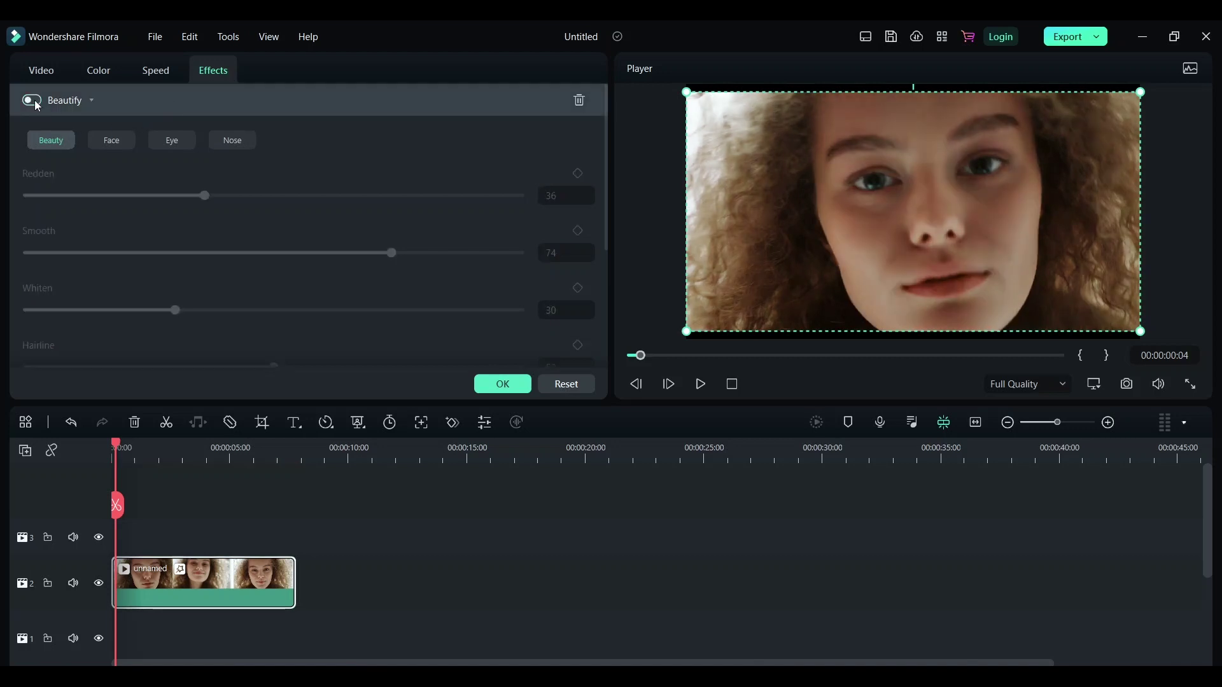
pyautogui.click(33, 101)
pyautogui.click(37, 104)
pyautogui.click(37, 104)
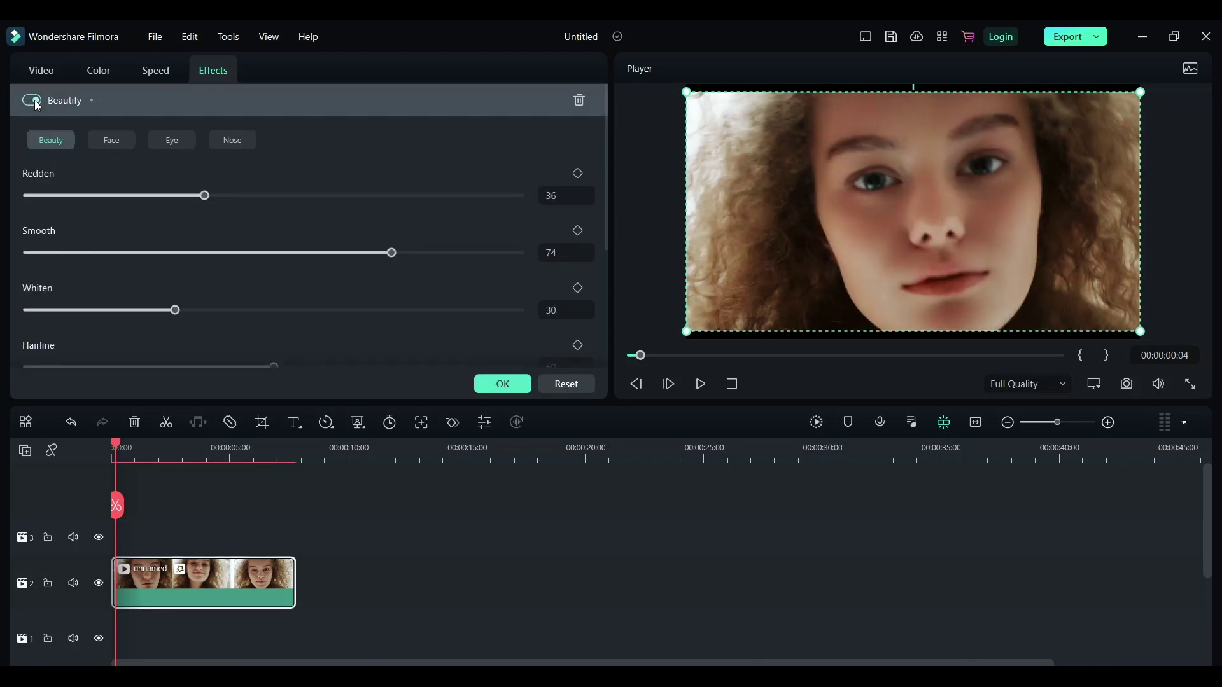
pyautogui.click(37, 104)
pyautogui.click(37, 104)
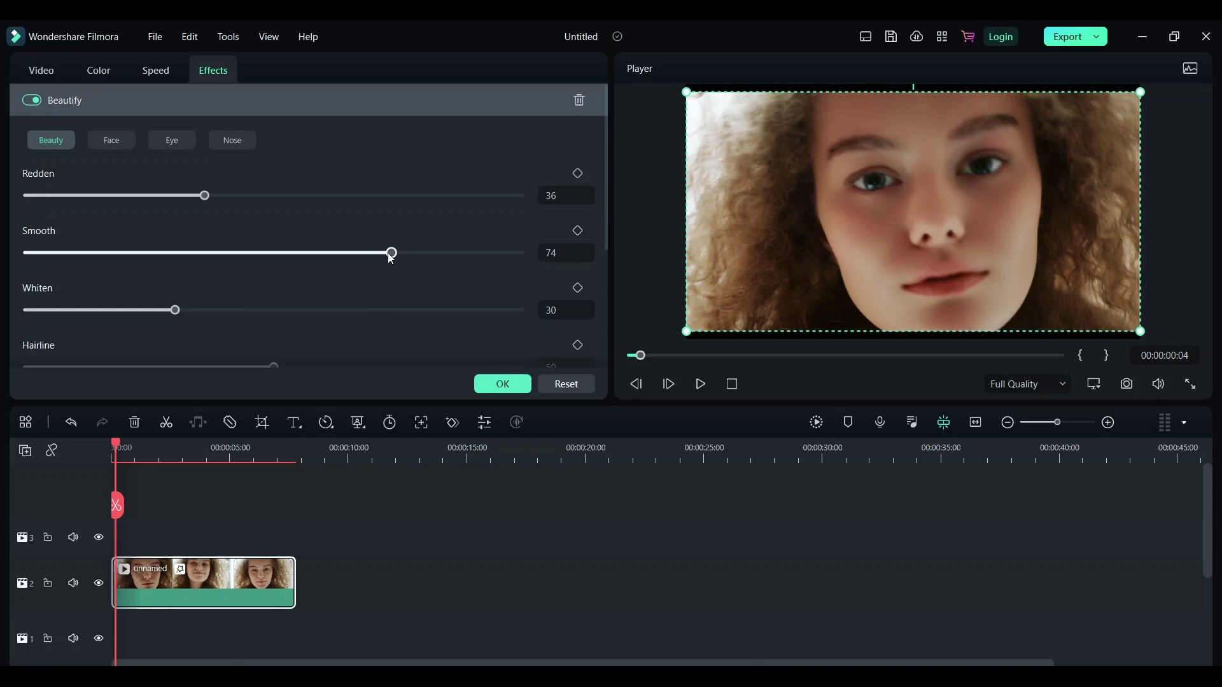
# Step: Set Beautify's Smooth to 36 and Whiten to 11
pyautogui.click(189, 253)
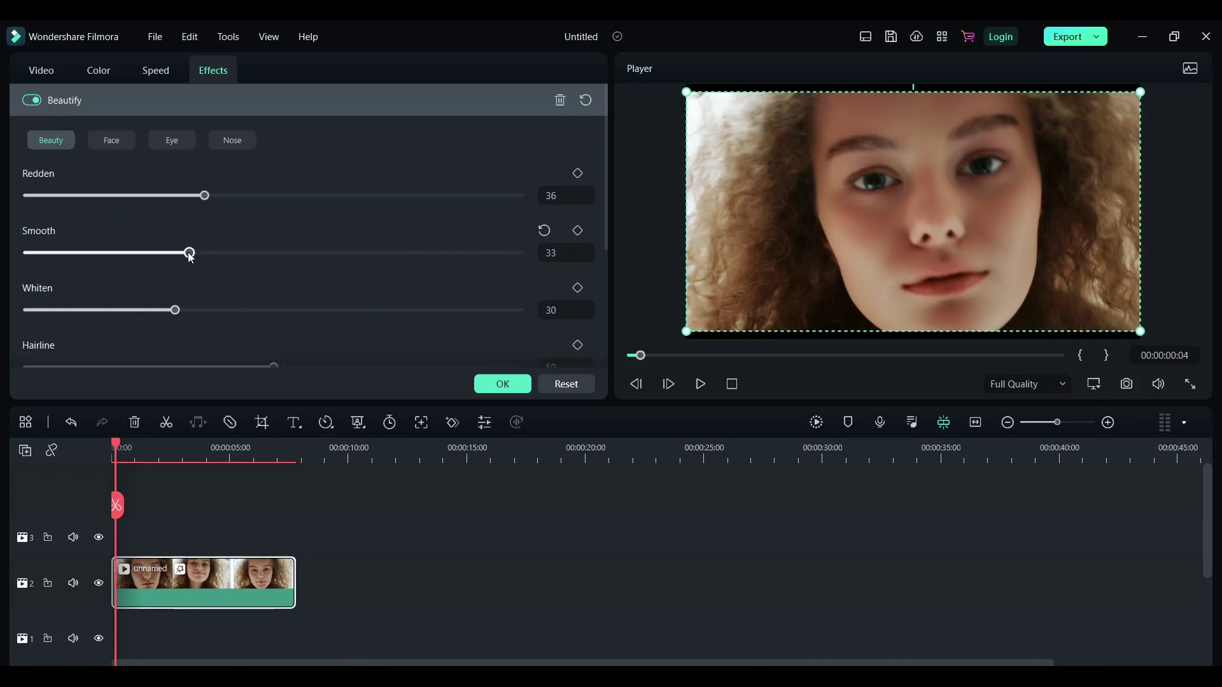
pyautogui.moveTo(189, 254); pyautogui.dragTo(204, 255)
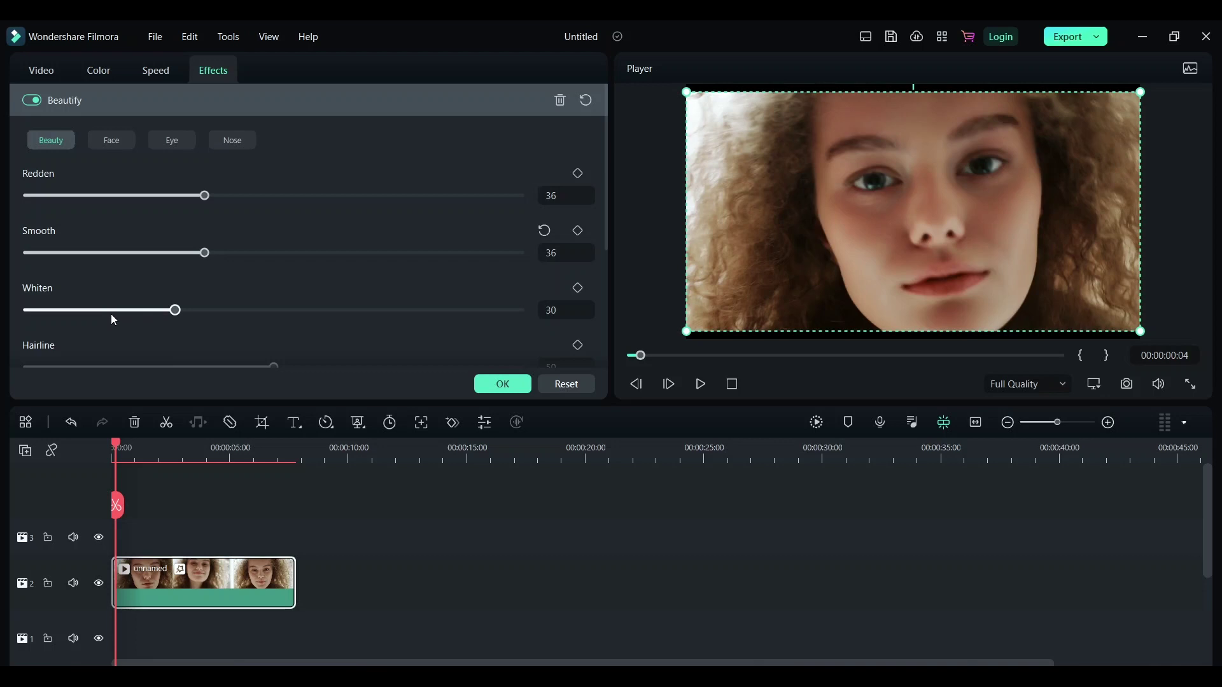
pyautogui.click(79, 312)
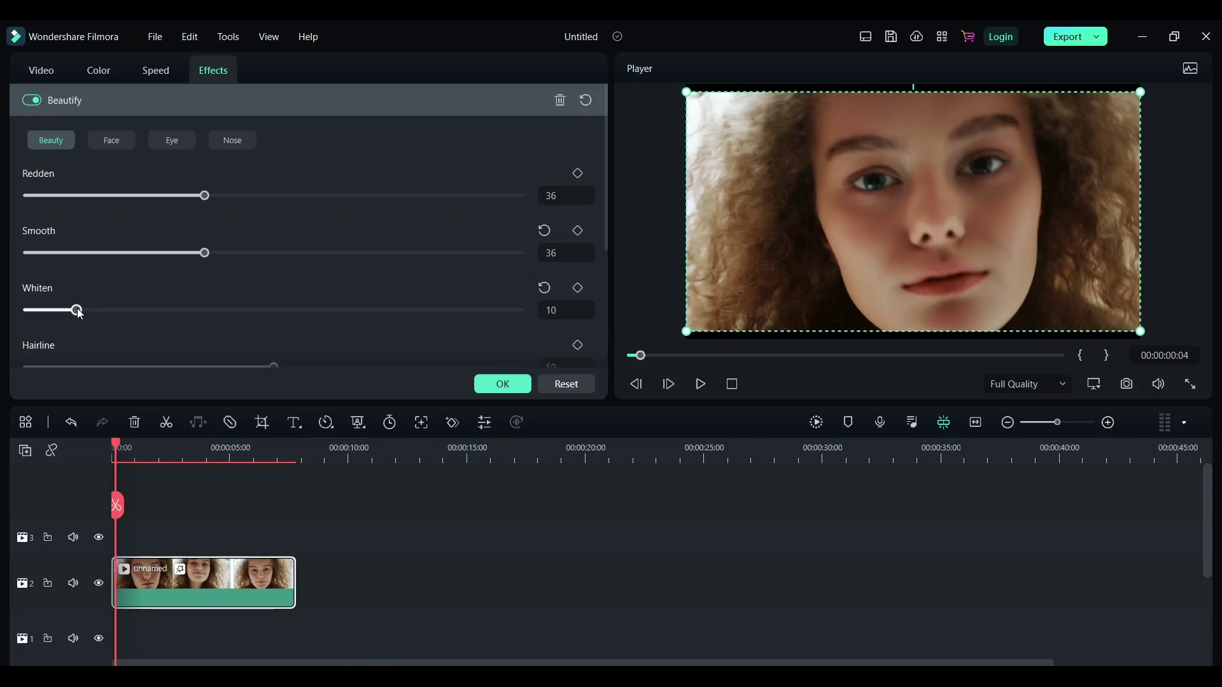
pyautogui.moveTo(79, 313)
pyautogui.mouseDown()
pyautogui.moveTo(44, 312)
pyautogui.moveTo(83, 315)
pyautogui.mouseUp()
# Step: Set Plump Cheeks to 16, Remove Nasolabial Folds to 25 and Redden to 24
pyautogui.scroll(-3, 231, 284)
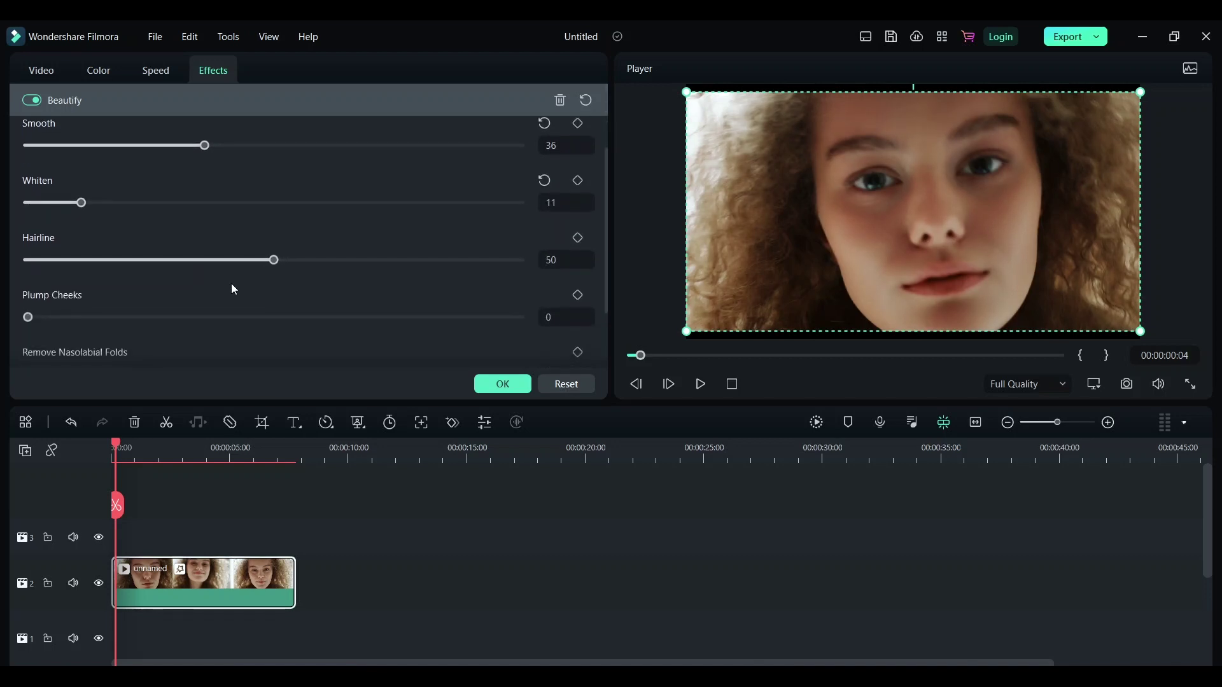
pyautogui.scroll(-1, 231, 284)
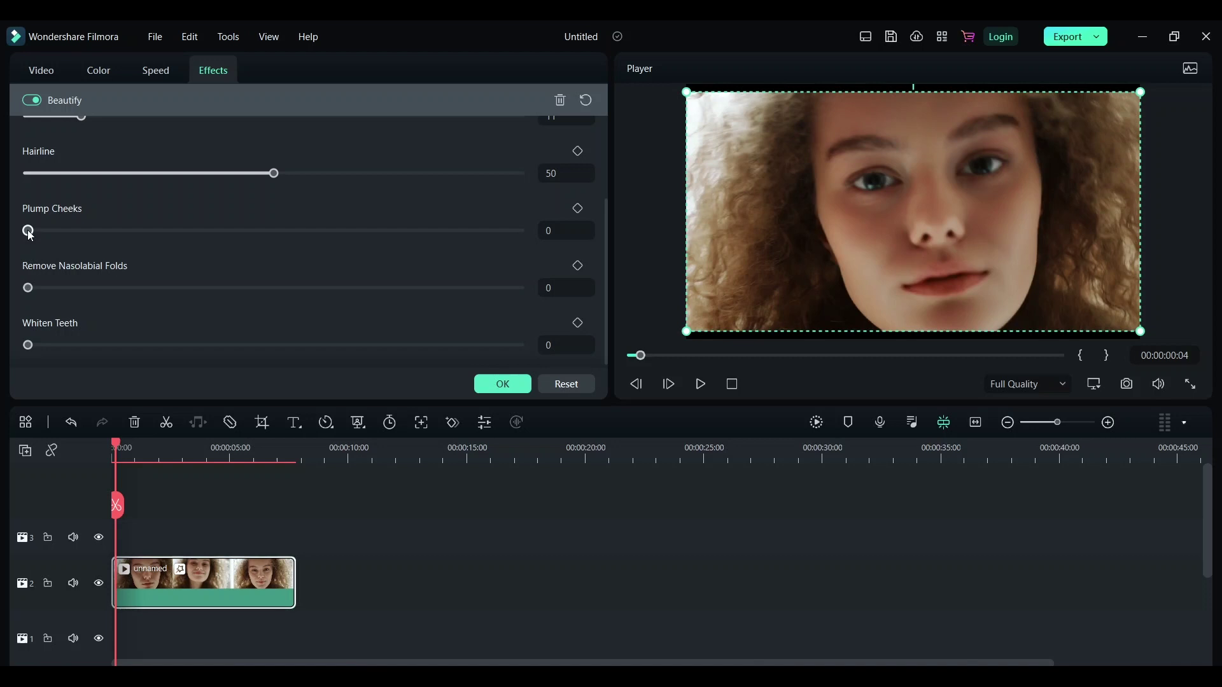
pyautogui.moveTo(30, 235); pyautogui.dragTo(112, 237)
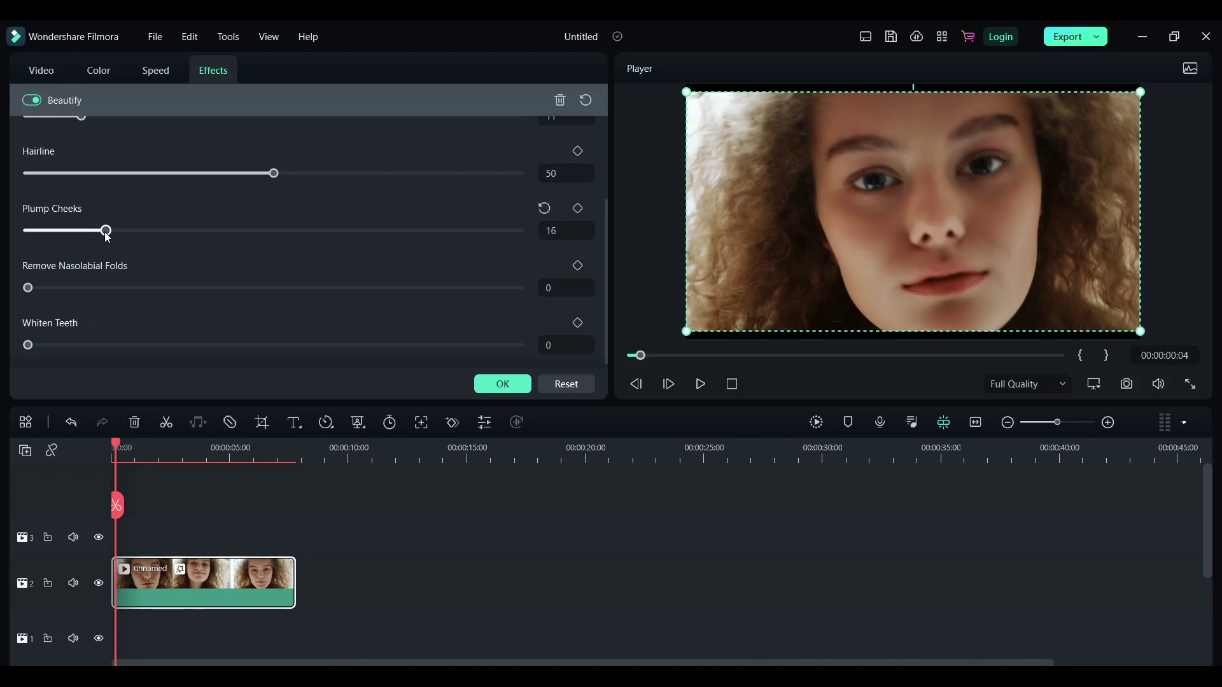
pyautogui.scroll(-1, 65, 277)
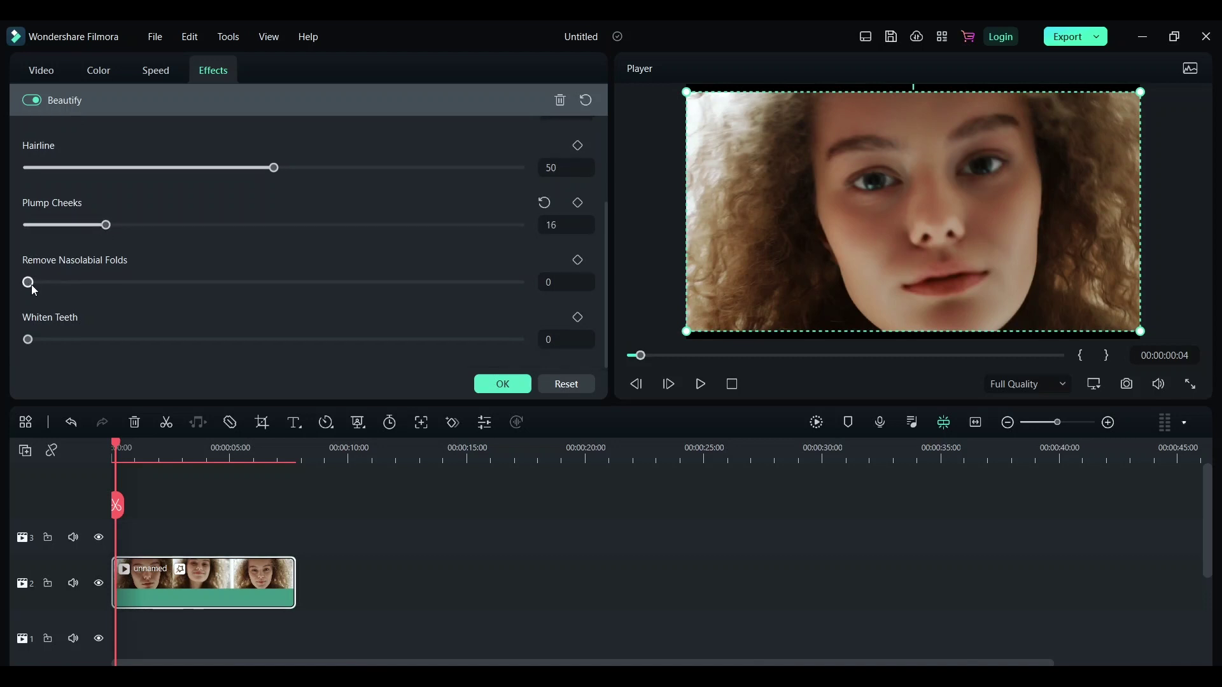
pyautogui.moveTo(28, 282); pyautogui.dragTo(155, 291)
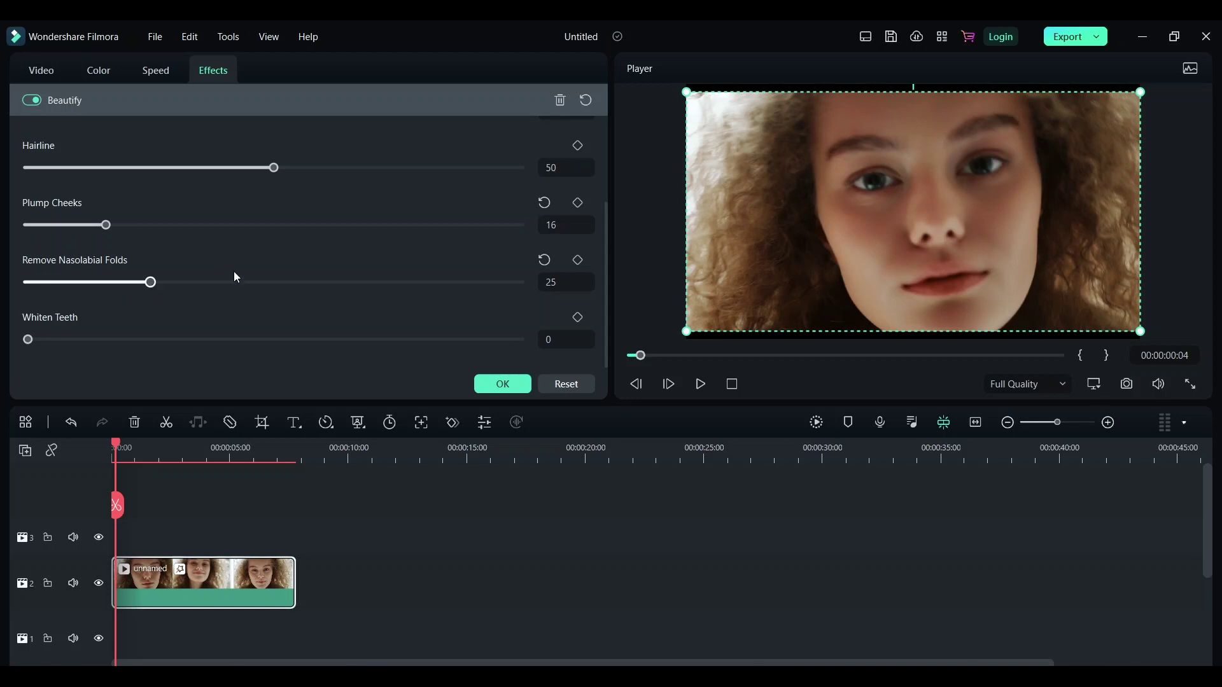
pyautogui.scroll(5, 235, 274)
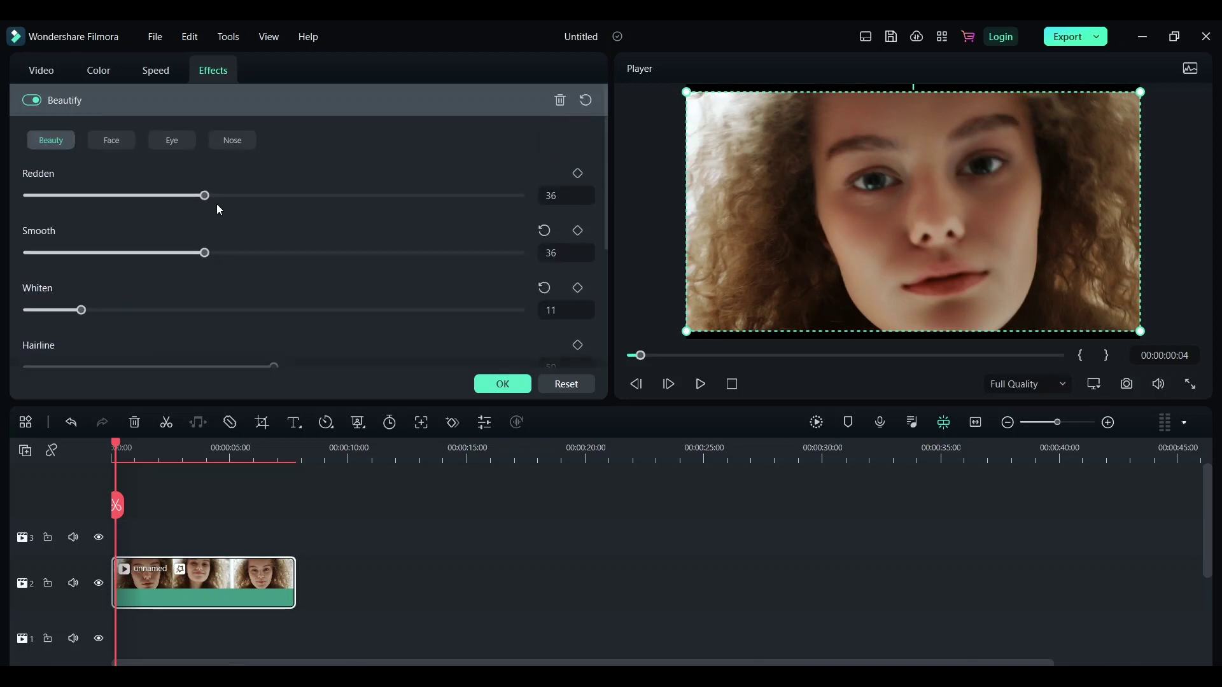
pyautogui.moveTo(204, 196); pyautogui.dragTo(147, 201)
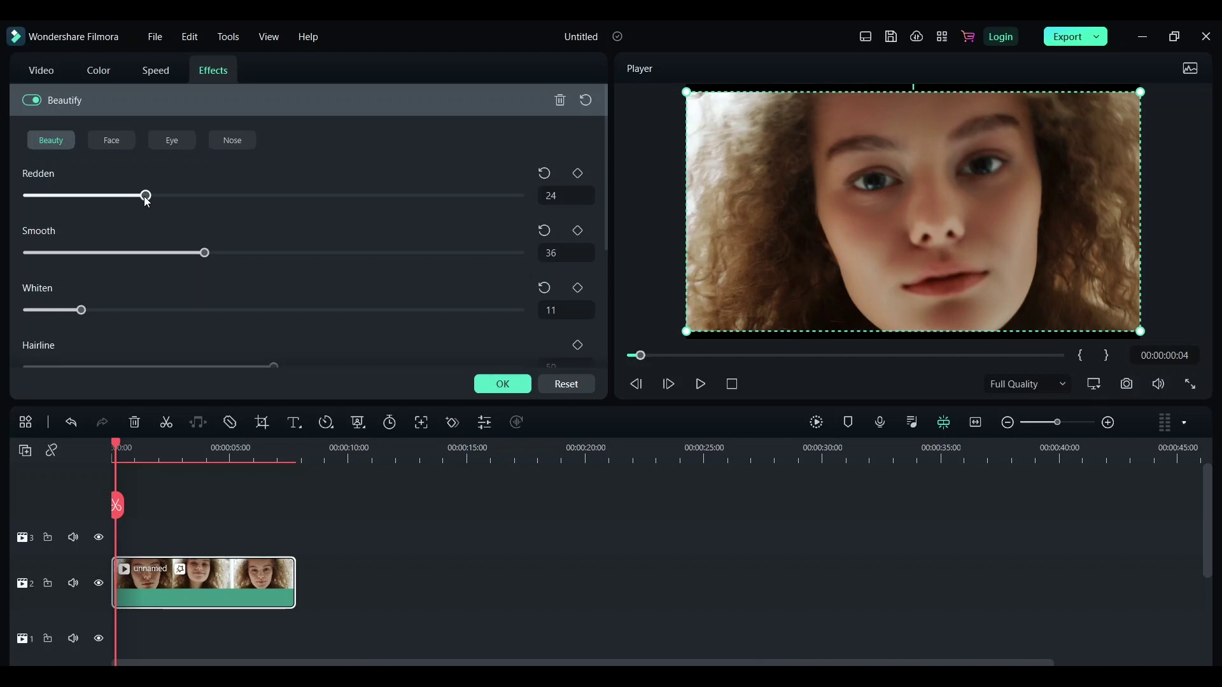
# Step: In Beautify's Face sub-tab, drag Shrink Face to 29, Shrink Jaw to 21 and Shrink Cheekbone to 11
pyautogui.click(121, 148)
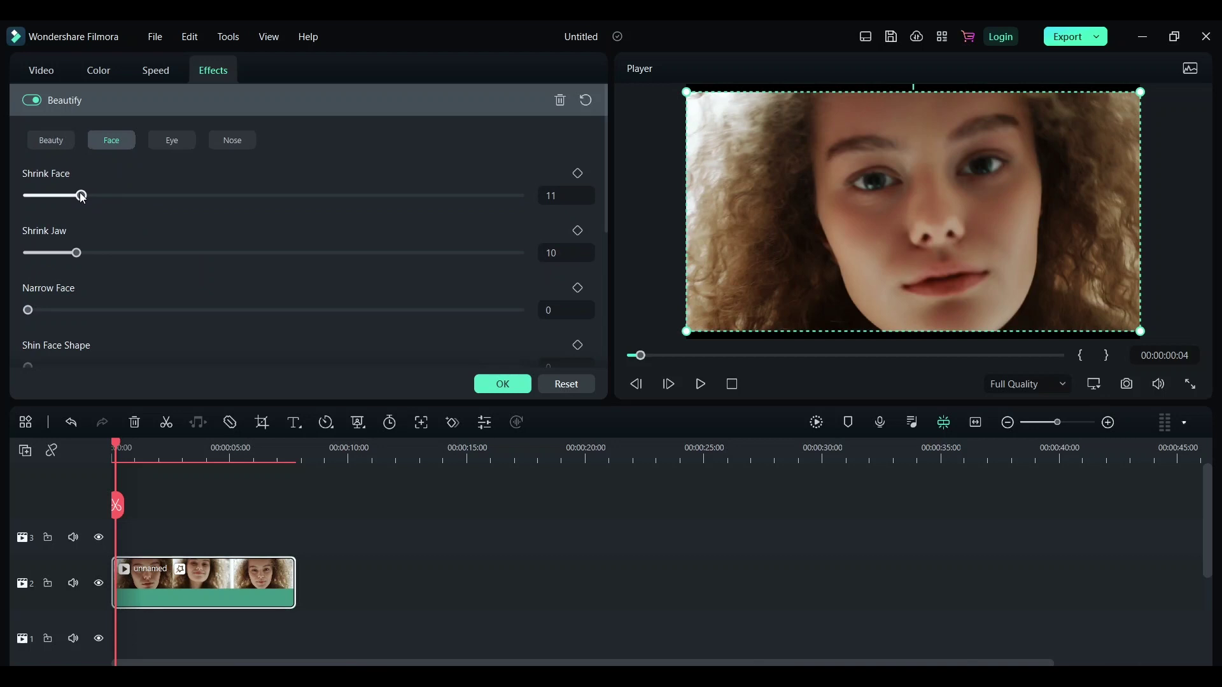
pyautogui.moveTo(81, 197); pyautogui.dragTo(169, 201)
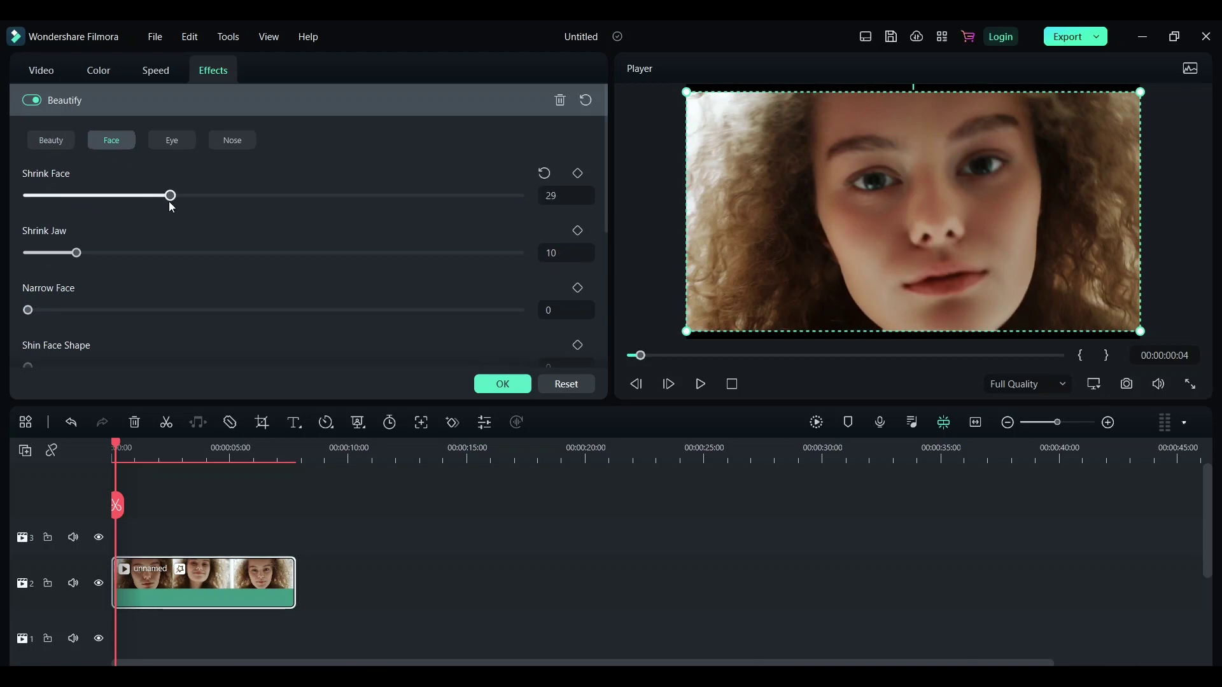
pyautogui.moveTo(81, 254); pyautogui.dragTo(132, 258)
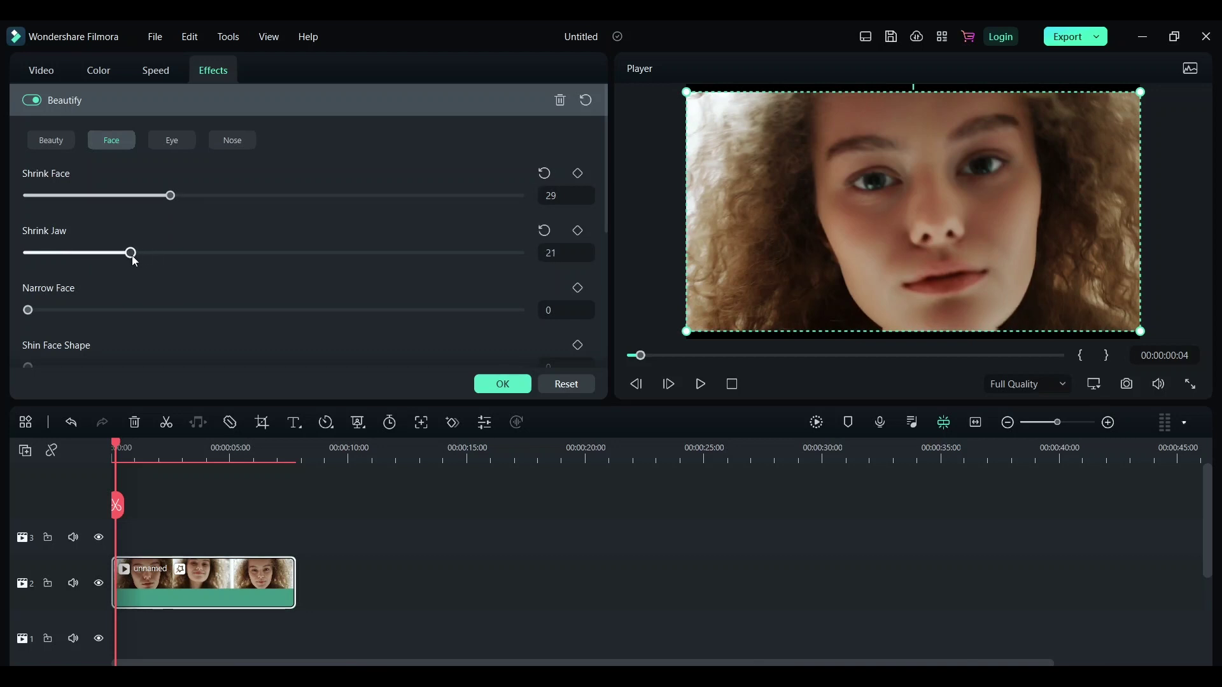
pyautogui.scroll(-1, 216, 305)
pyautogui.scroll(-3, 215, 302)
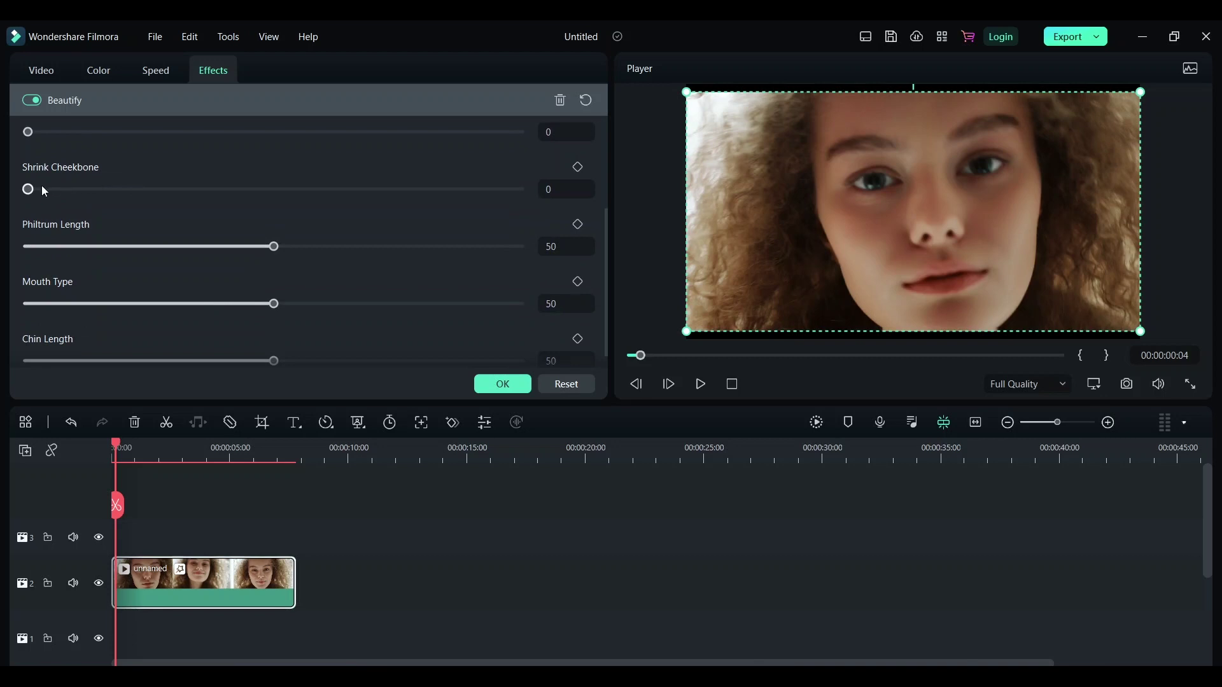
pyautogui.moveTo(42, 187); pyautogui.dragTo(82, 191)
pyautogui.scroll(-1, 173, 207)
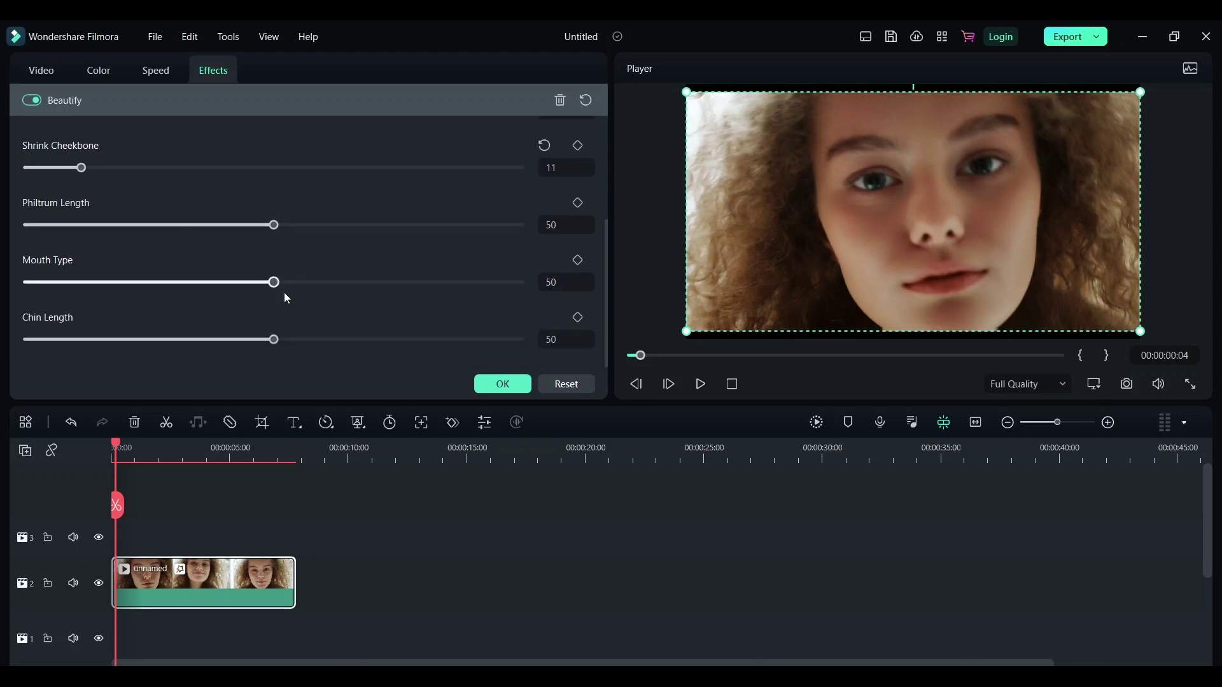
pyautogui.scroll(4, 154, 169)
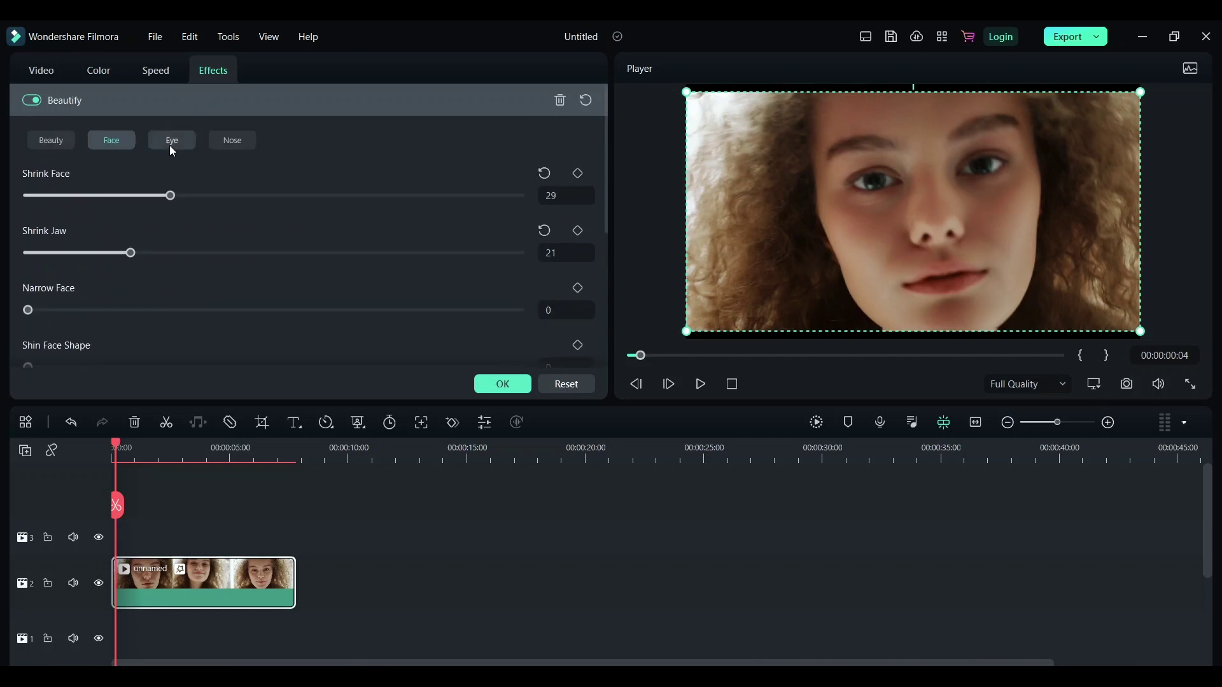
# Step: Set Enlarge Eye to 16 and Remove Dark Circles to 18, then Narrow Nose to 10
pyautogui.click(171, 146)
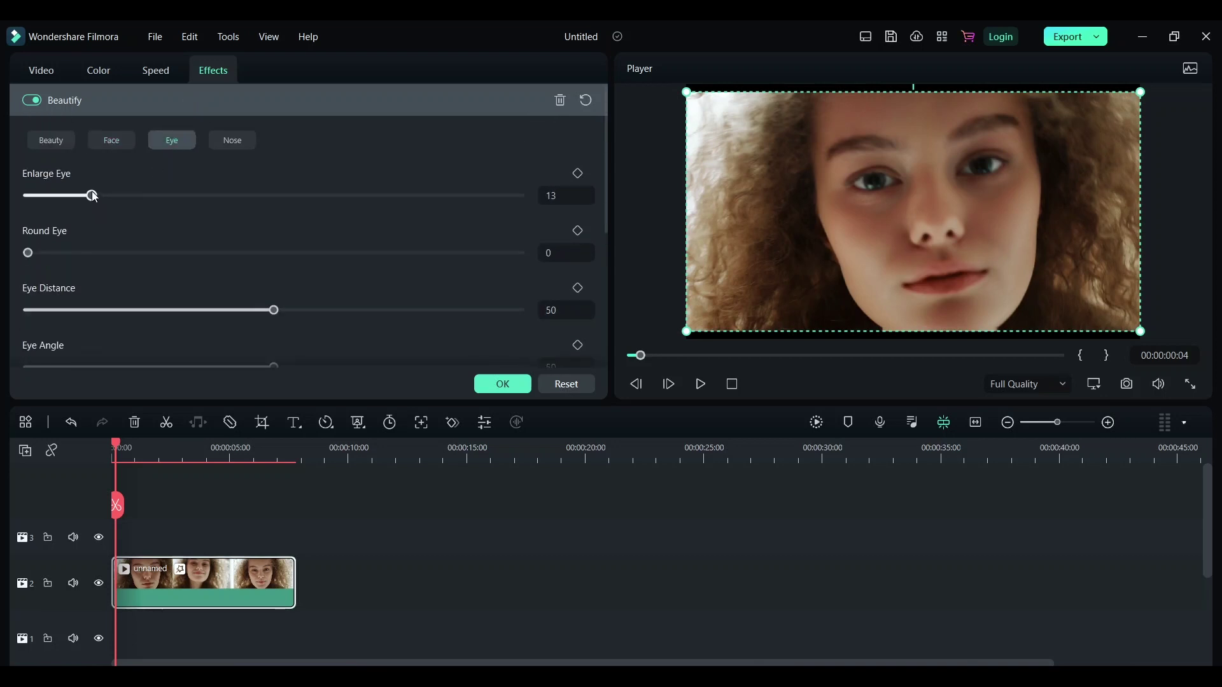
pyautogui.moveTo(93, 196)
pyautogui.mouseDown()
pyautogui.moveTo(121, 196)
pyautogui.moveTo(107, 198)
pyautogui.mouseUp()
pyautogui.scroll(-2, 85, 250)
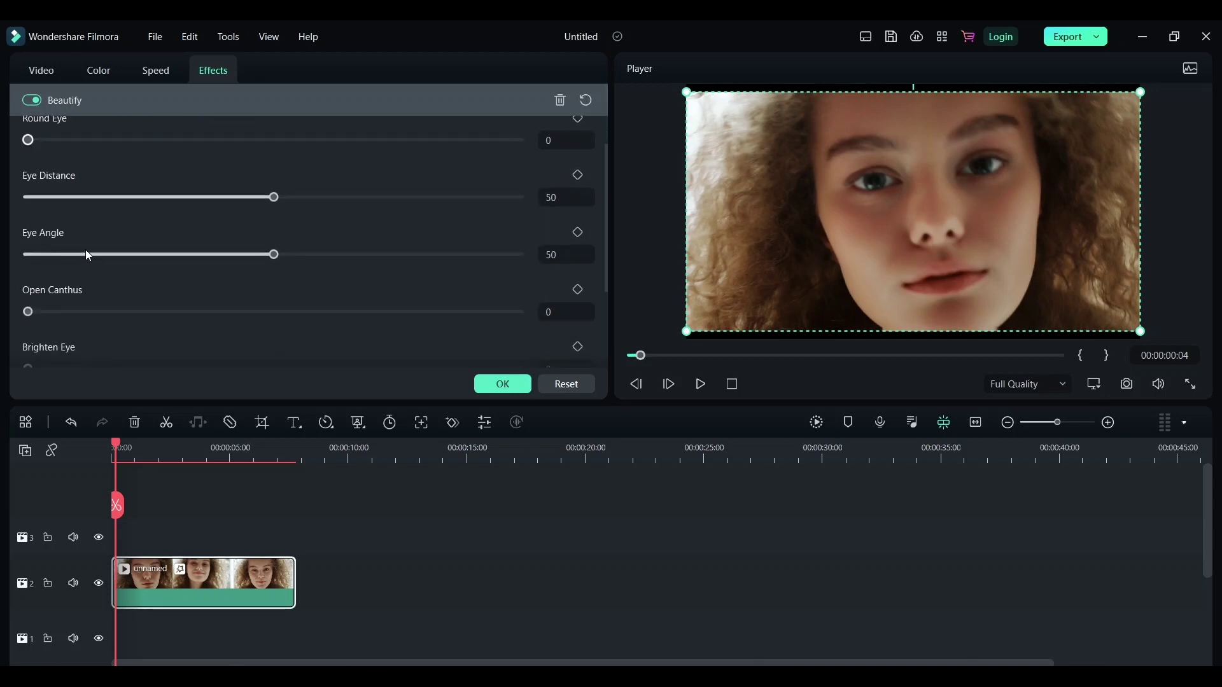
pyautogui.scroll(-2, 88, 254)
pyautogui.moveTo(28, 282); pyautogui.dragTo(116, 287)
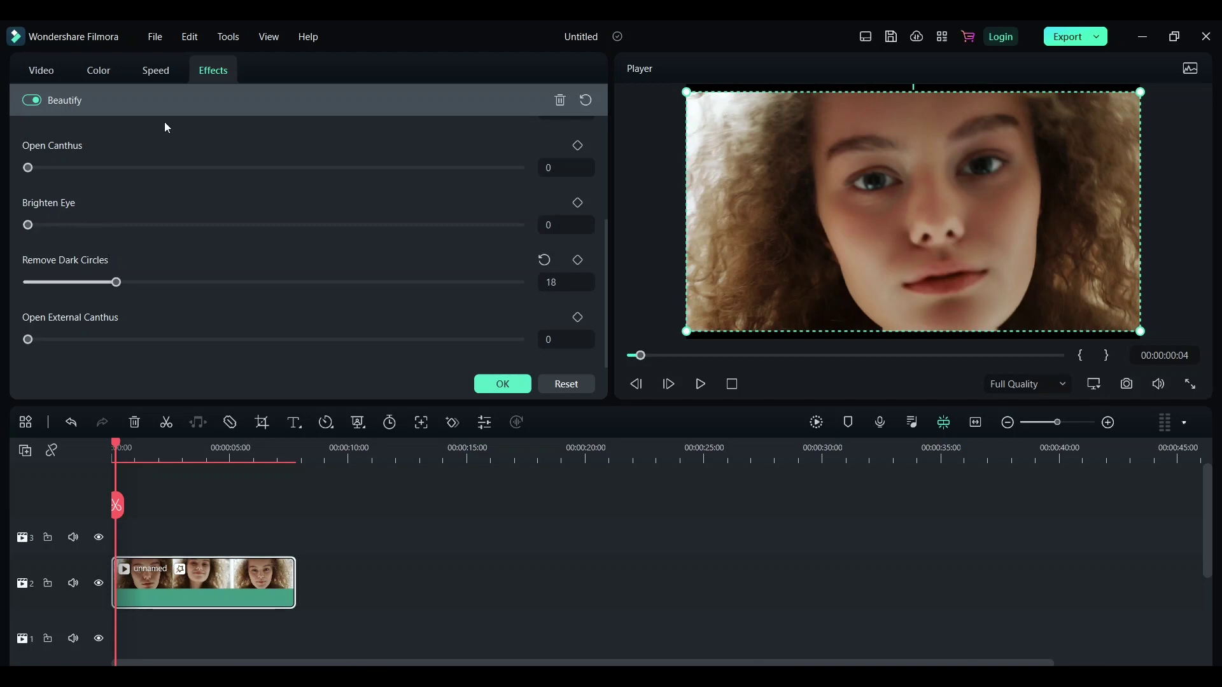
pyautogui.scroll(3, 208, 149)
pyautogui.click(240, 148)
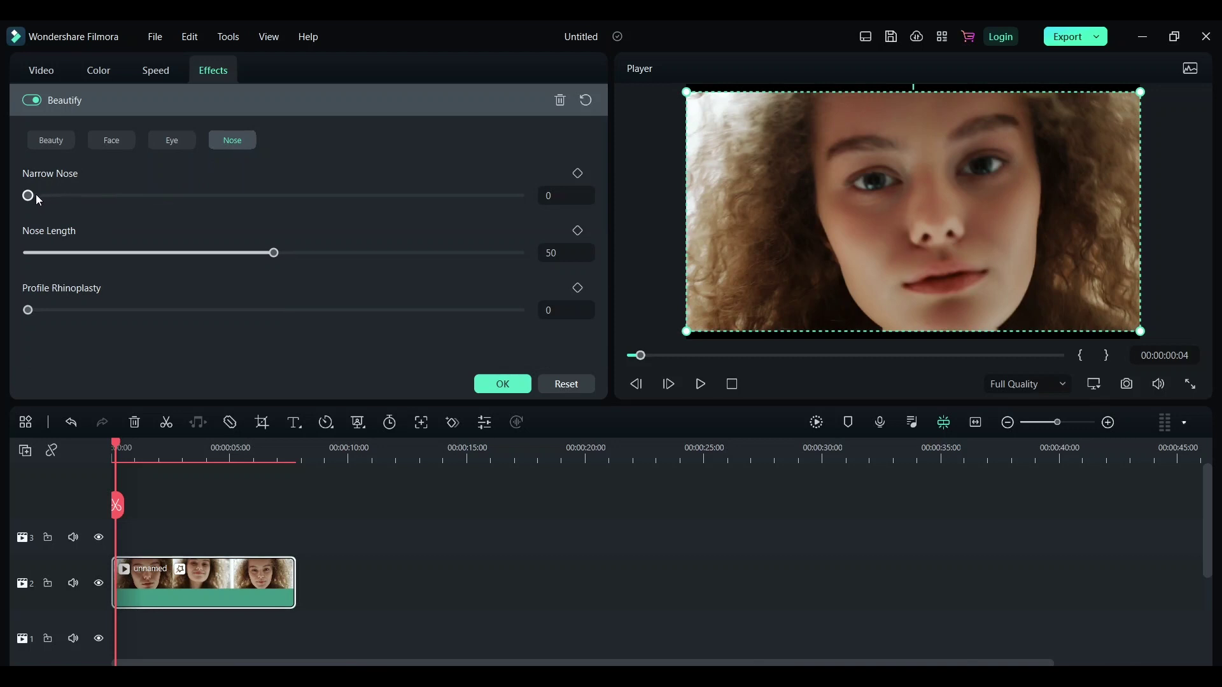
pyautogui.moveTo(38, 200); pyautogui.dragTo(77, 198)
# Step: Confirm the Beautify settings with OK and render a preview of the timeline
pyautogui.click(503, 385)
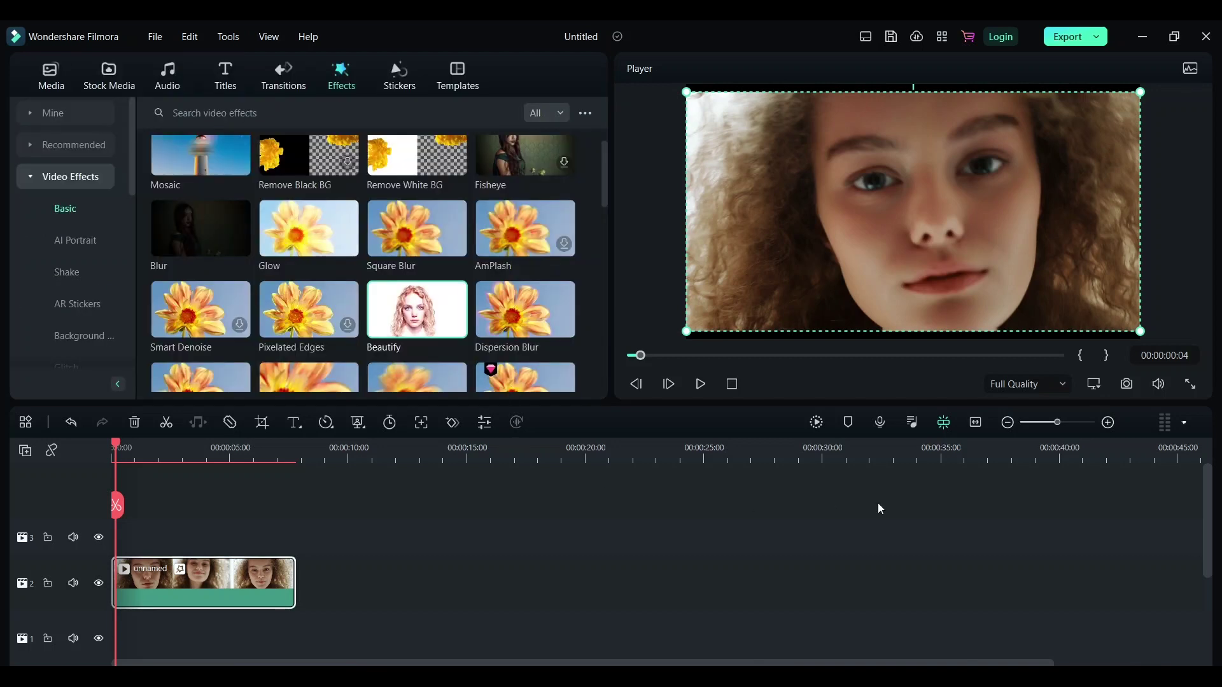
pyautogui.click(816, 423)
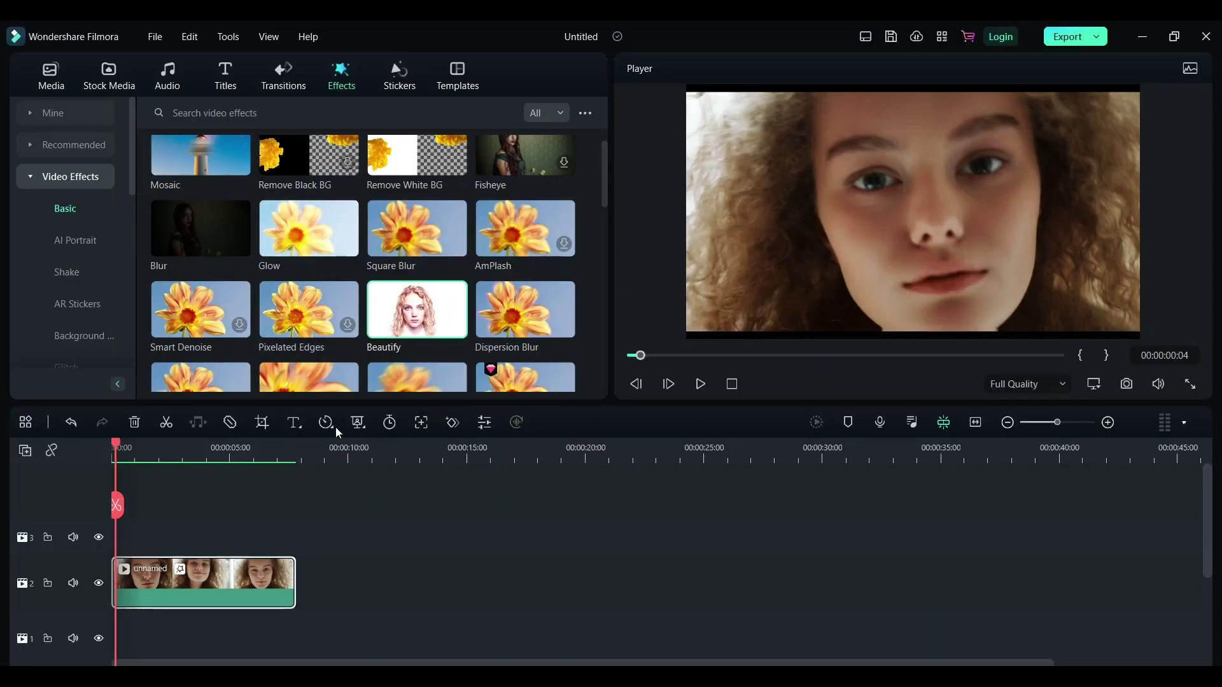
# Step: Play the beautified clip through, then park the playhead at 00:00:00:22 on the ruler
pyautogui.press('space')
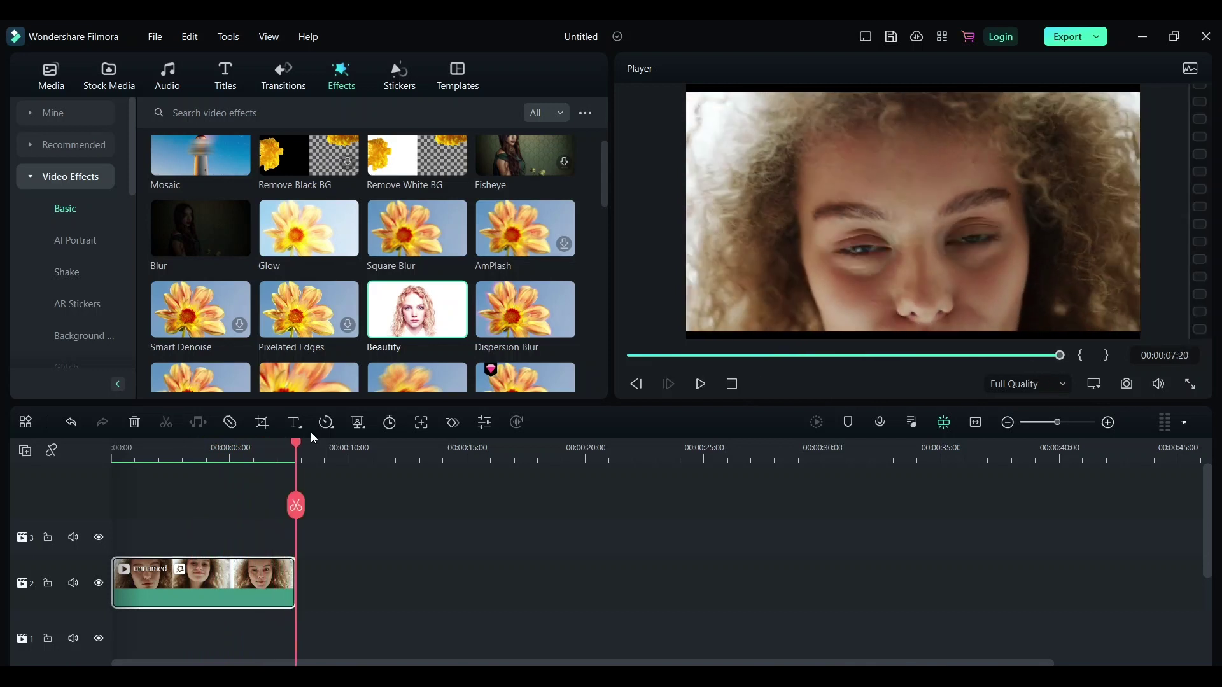
pyautogui.click(132, 488)
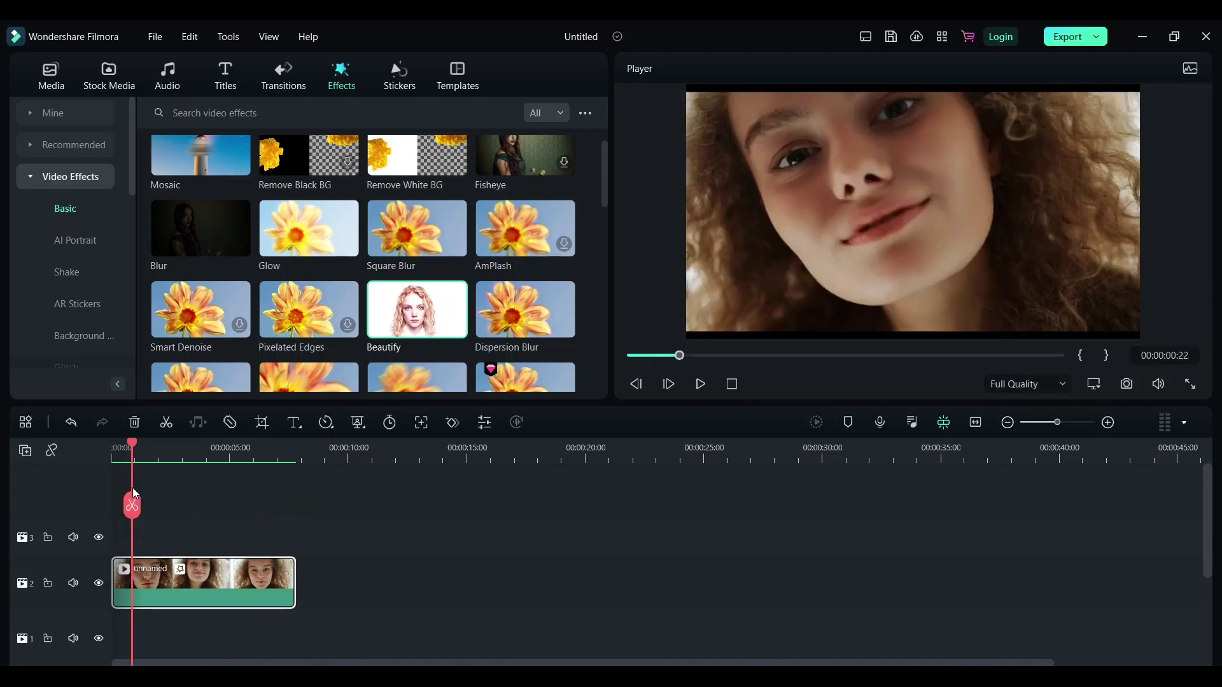